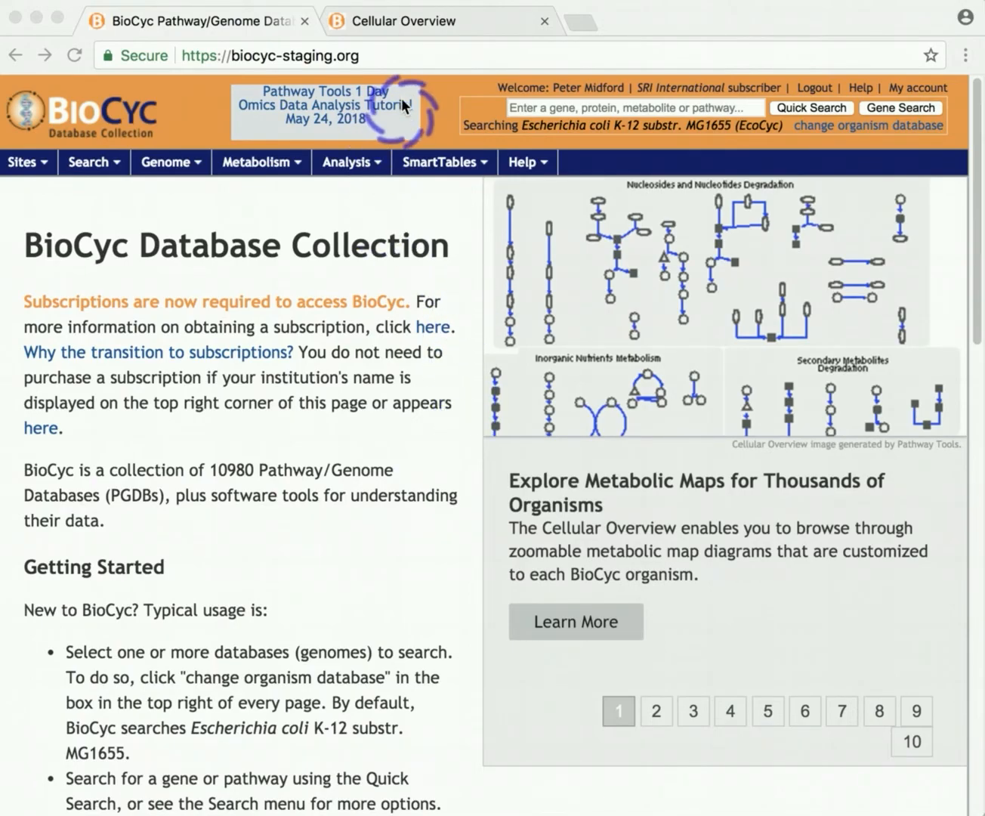
Step: View the animated omics overlay in the existing Cellular Overview tab, pause it, and return to the BioCyc home page tab
click(423, 28)
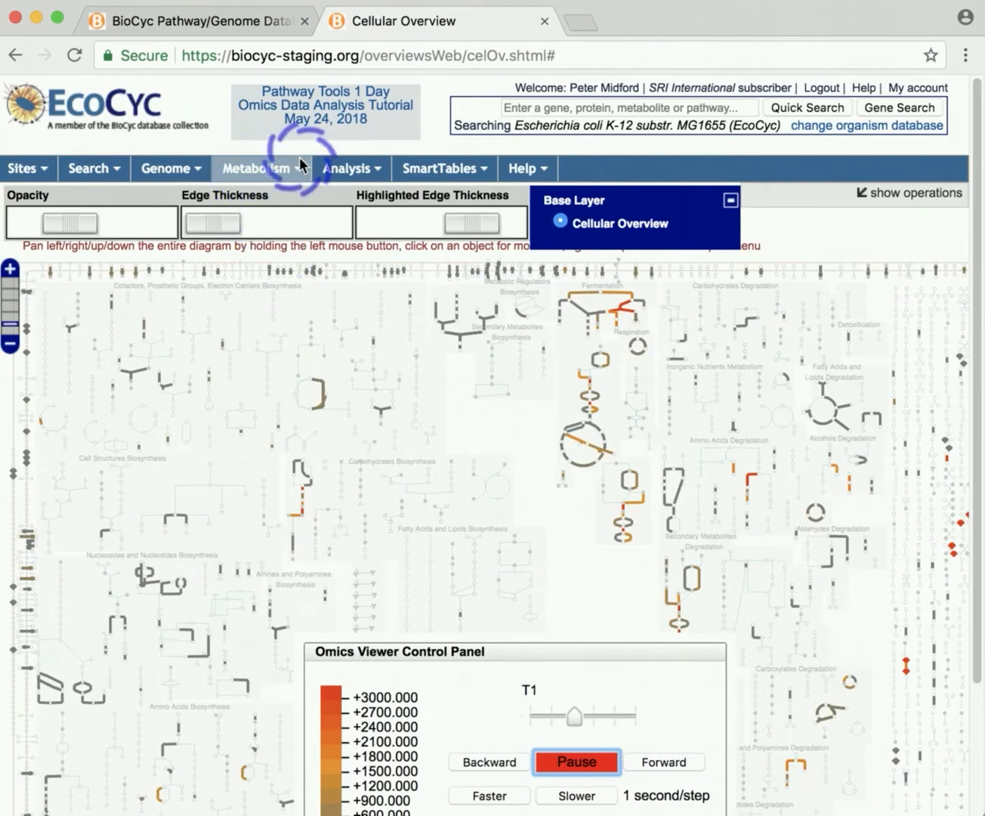
click(563, 760)
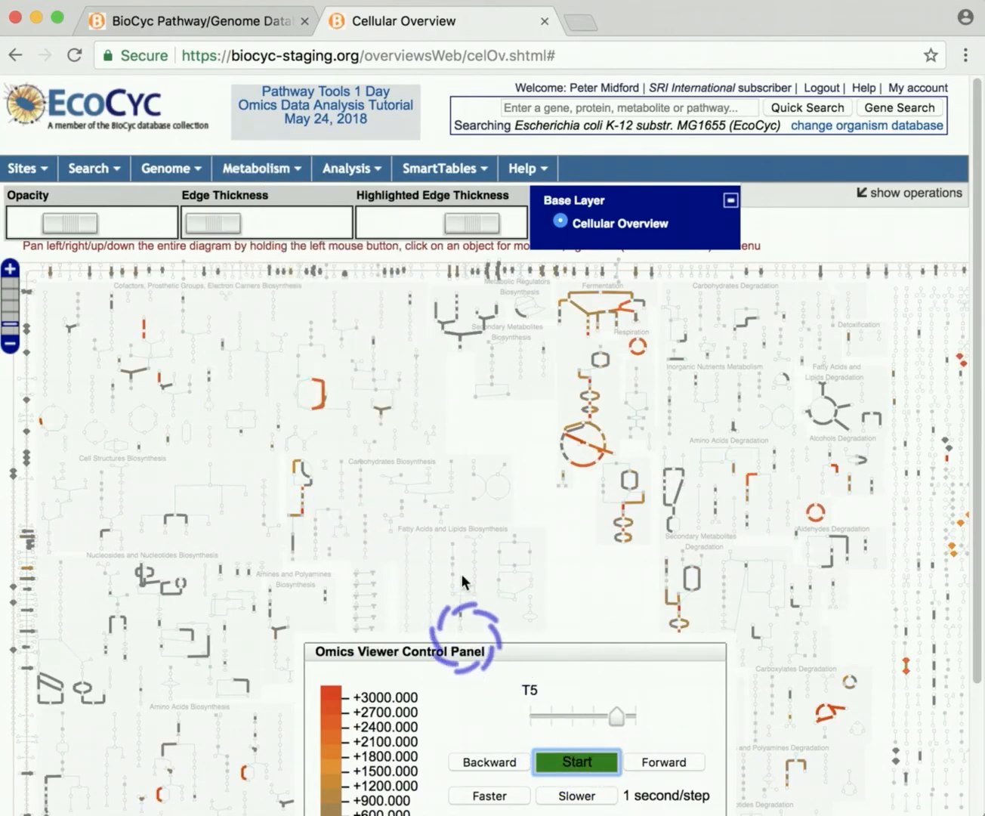
click(252, 30)
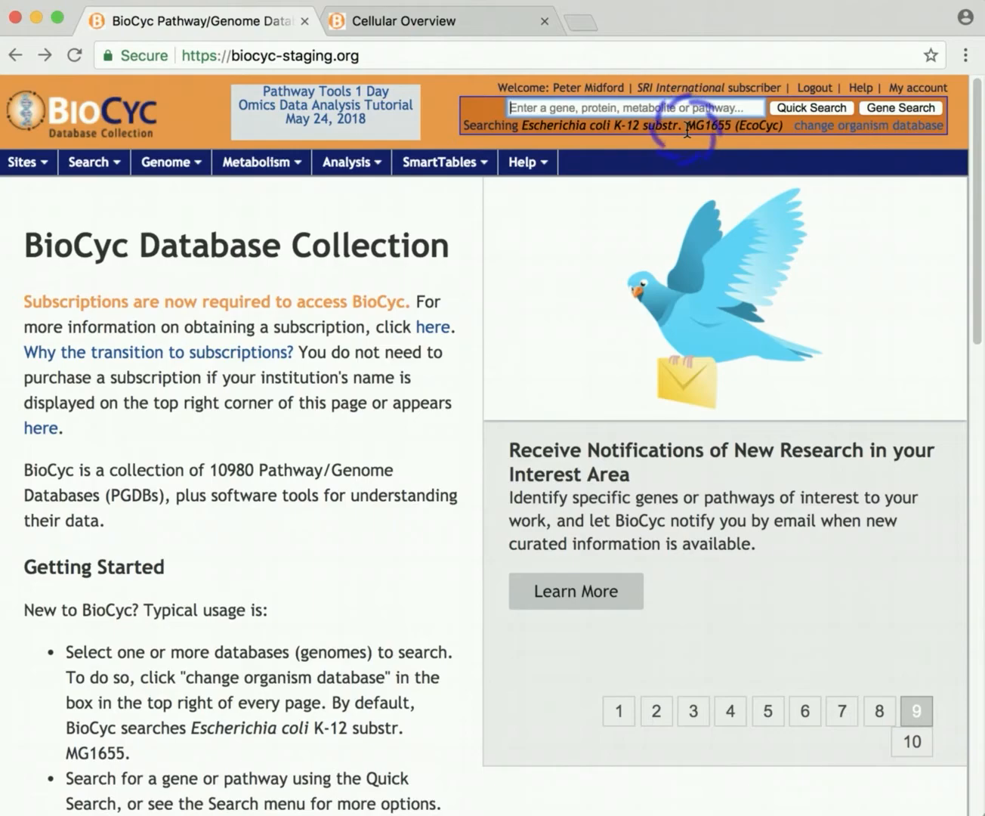
Step: Open the Cellular Overview metabolic map for Escherichia coli K-12 substr. MG1655
click(253, 162)
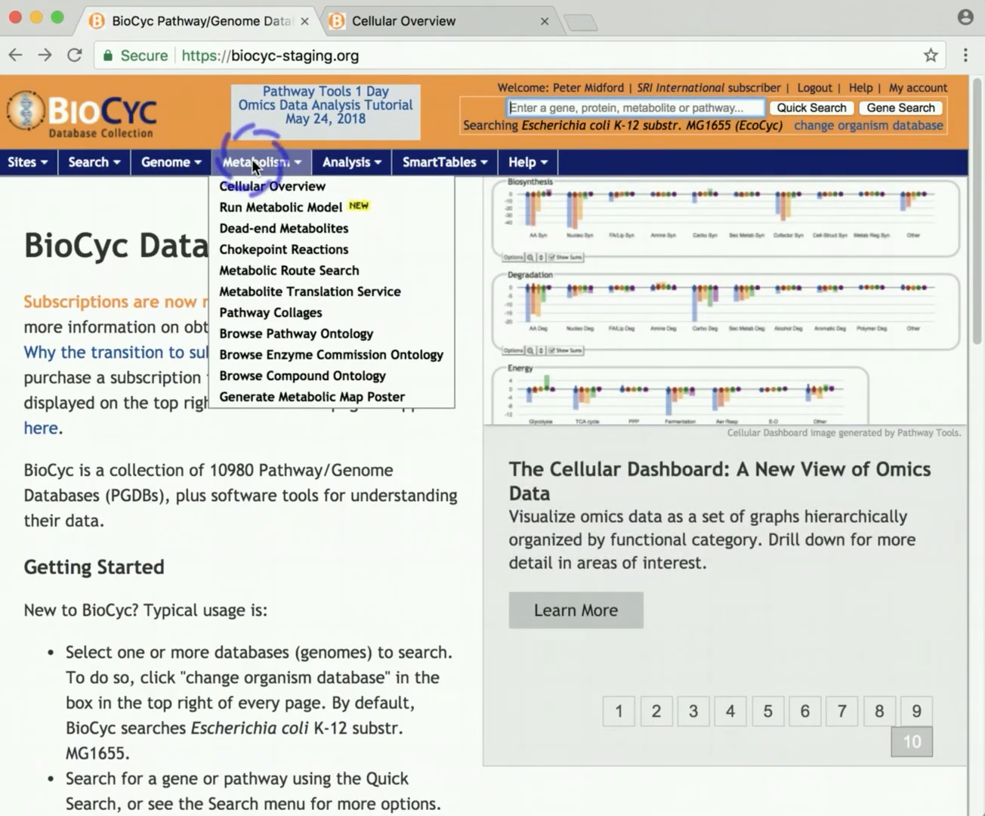
click(252, 160)
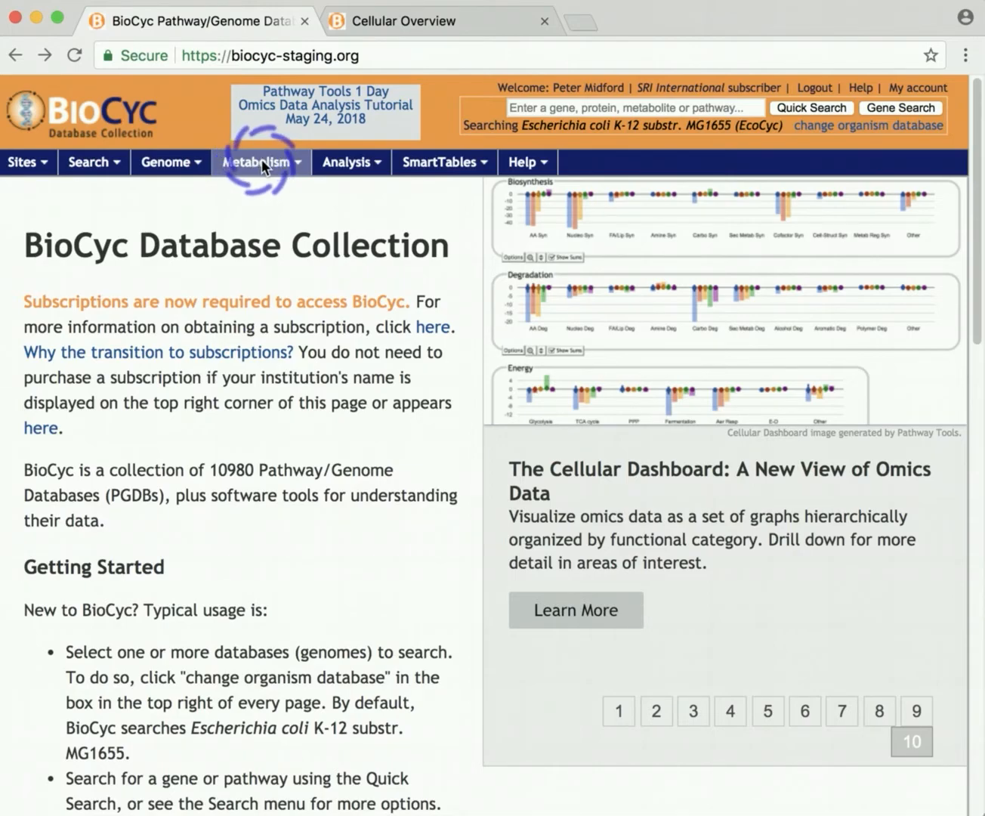
click(260, 161)
click(269, 185)
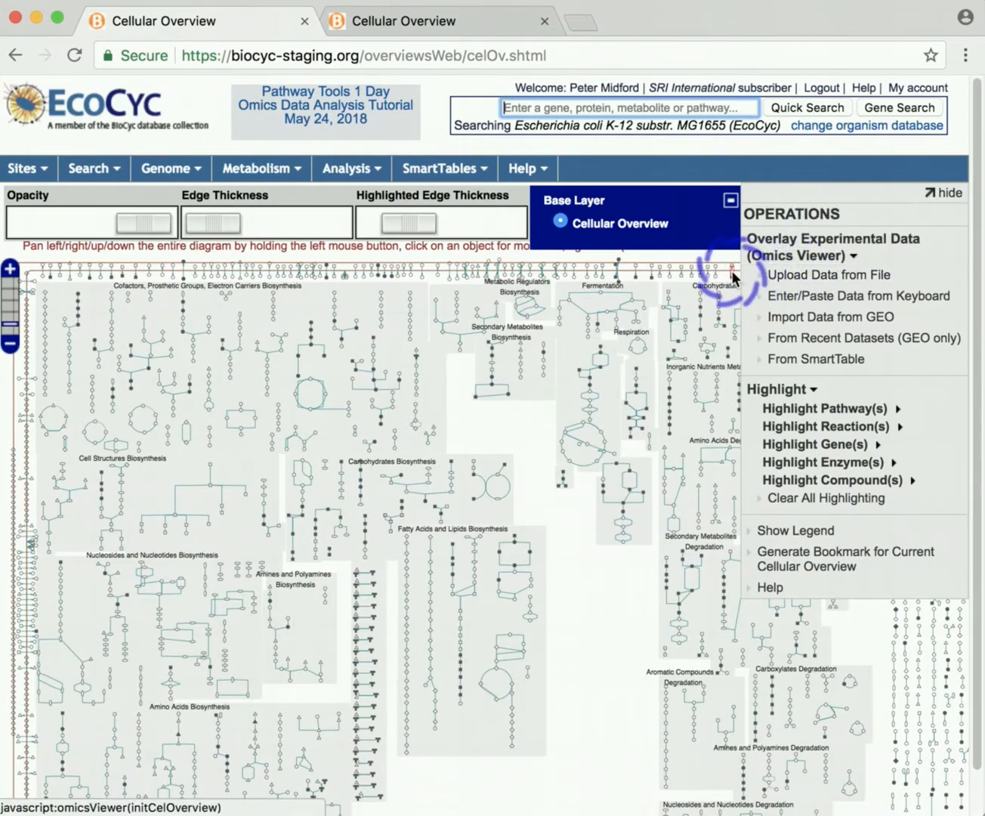
Step: Switch to Emacs and examine the header comments and data columns of ecoli-feuer-toaerobic-significant.txt
mouse_move(732, 275)
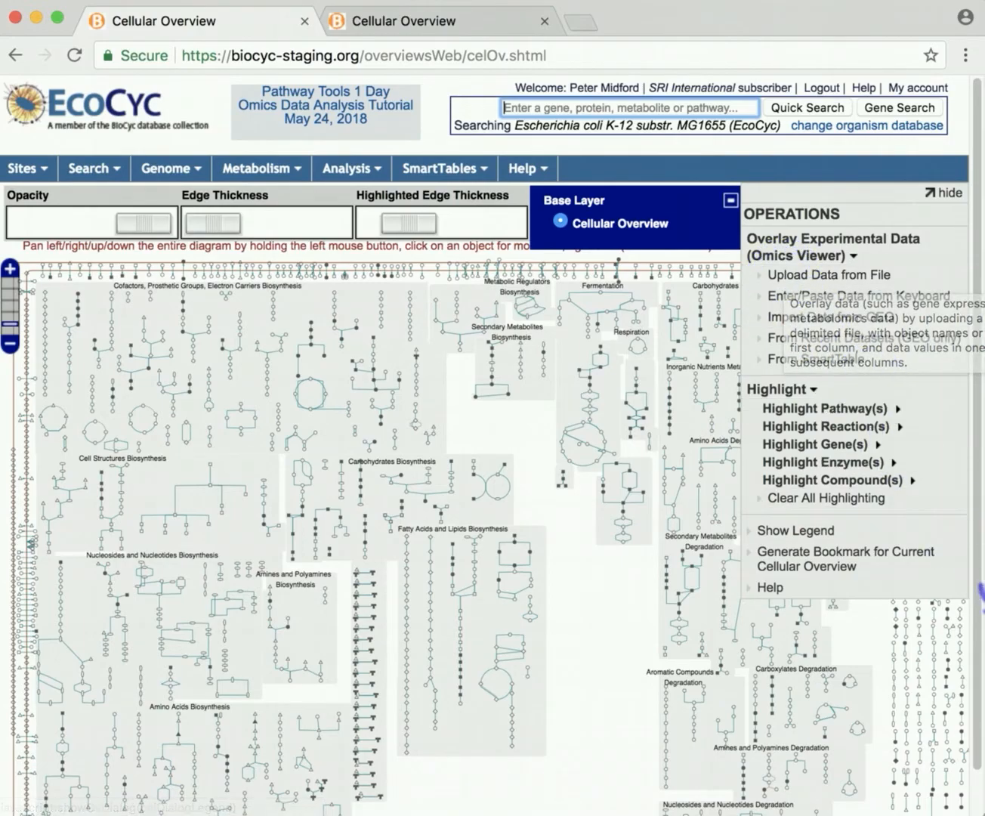
drag(984, 815, 416, 38)
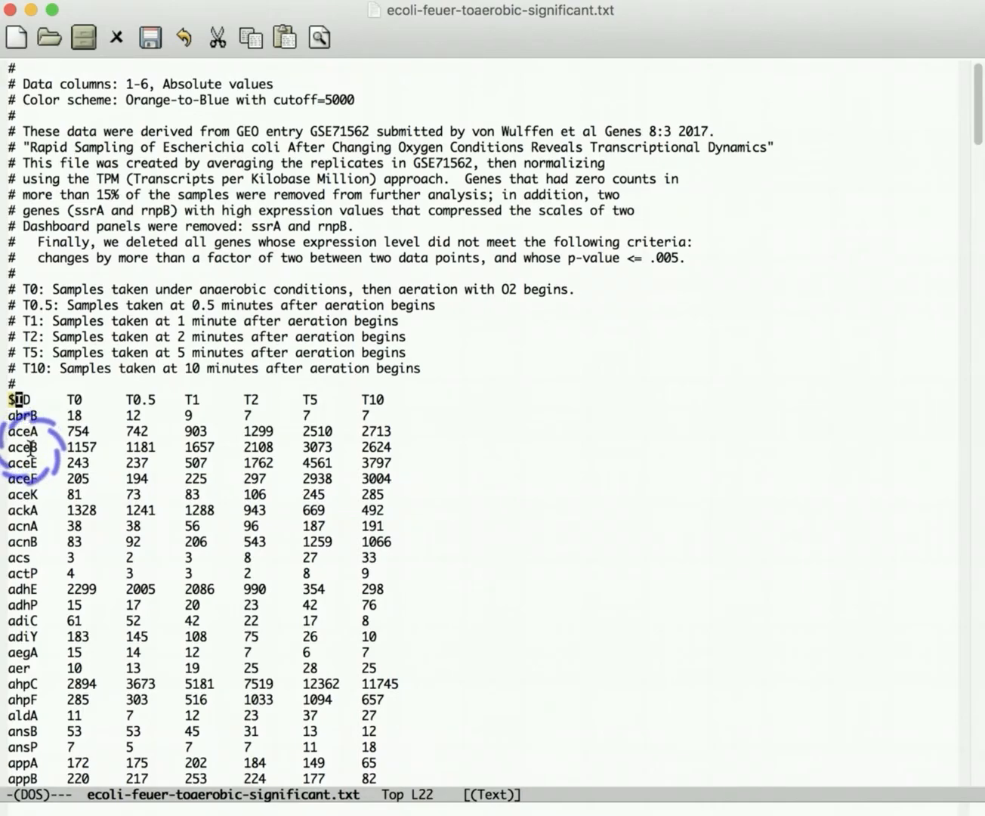
click(33, 470)
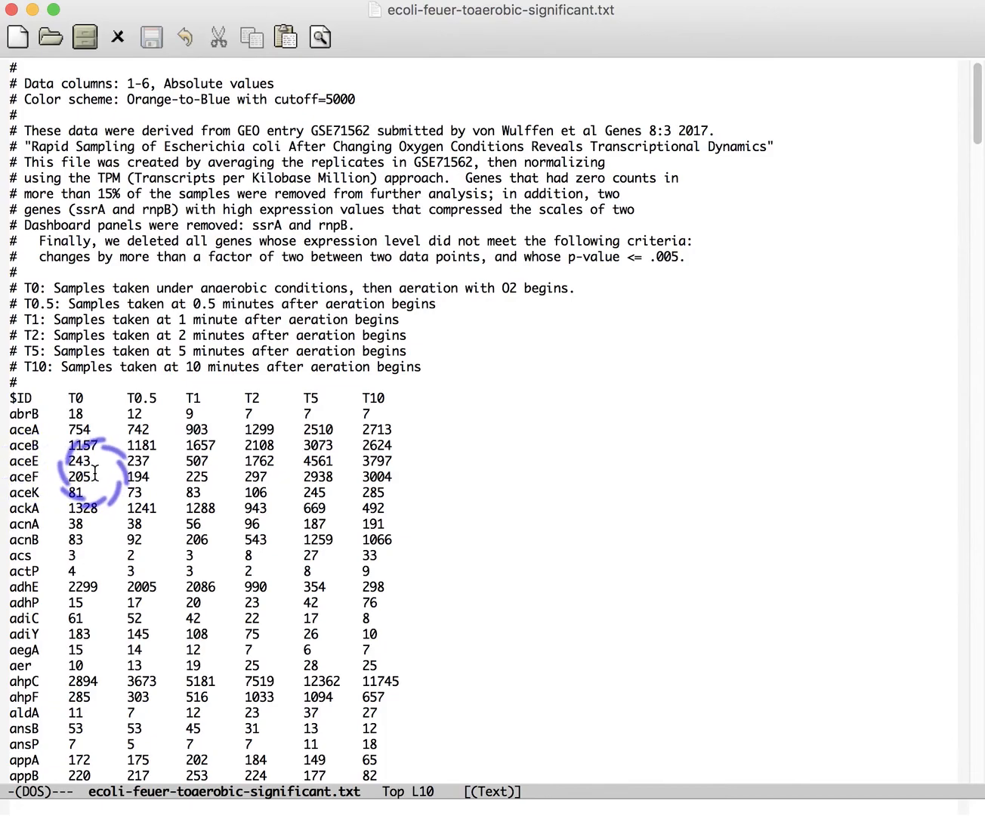
Step: Switch to the ecoli-expr-example.txt buffer to examine its expression data columns
key(ctrl+x)
text(b)
text(ecoli)
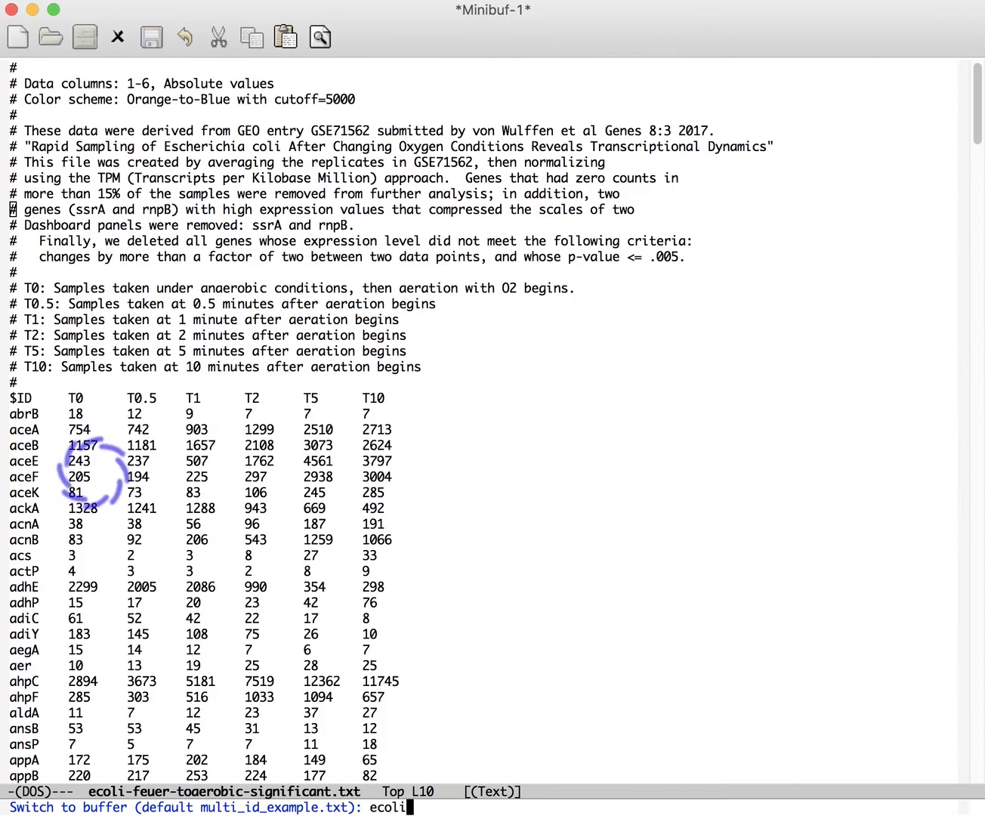
text(-e)
key(Tab)
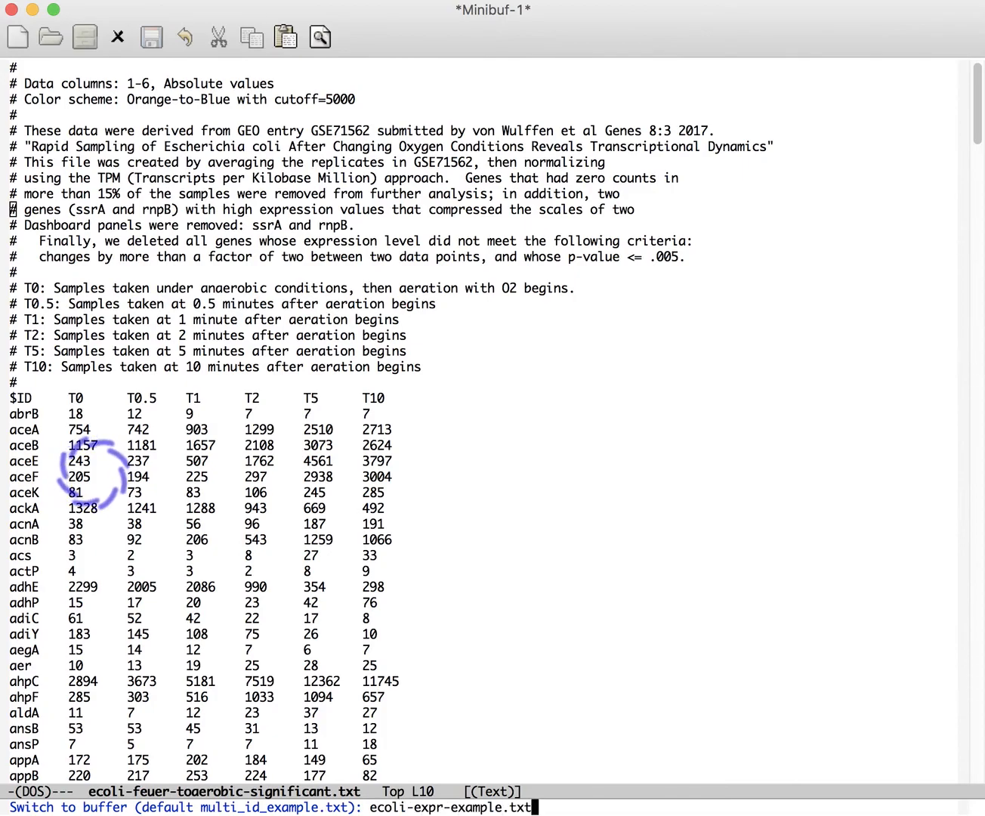
key(Return)
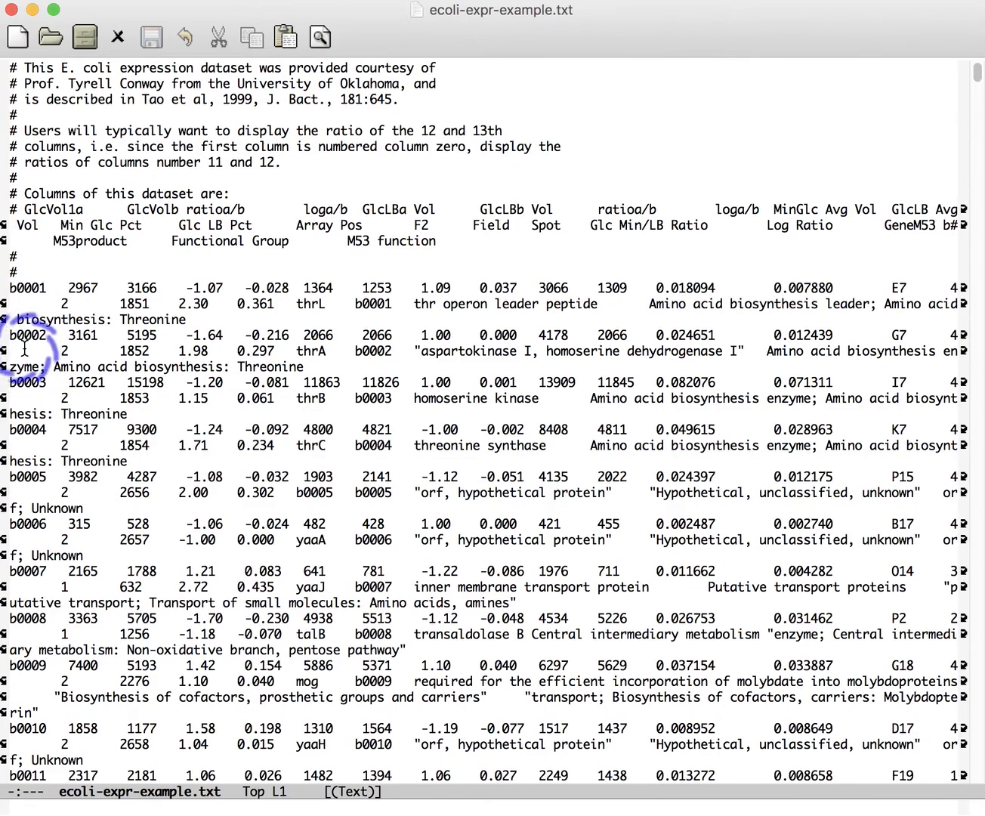
Step: Switch to the multi_id_example.txt buffer to examine its identifier format
key(ctrl+x)
text(b)
text(m)
key(Tab)
key(Return)
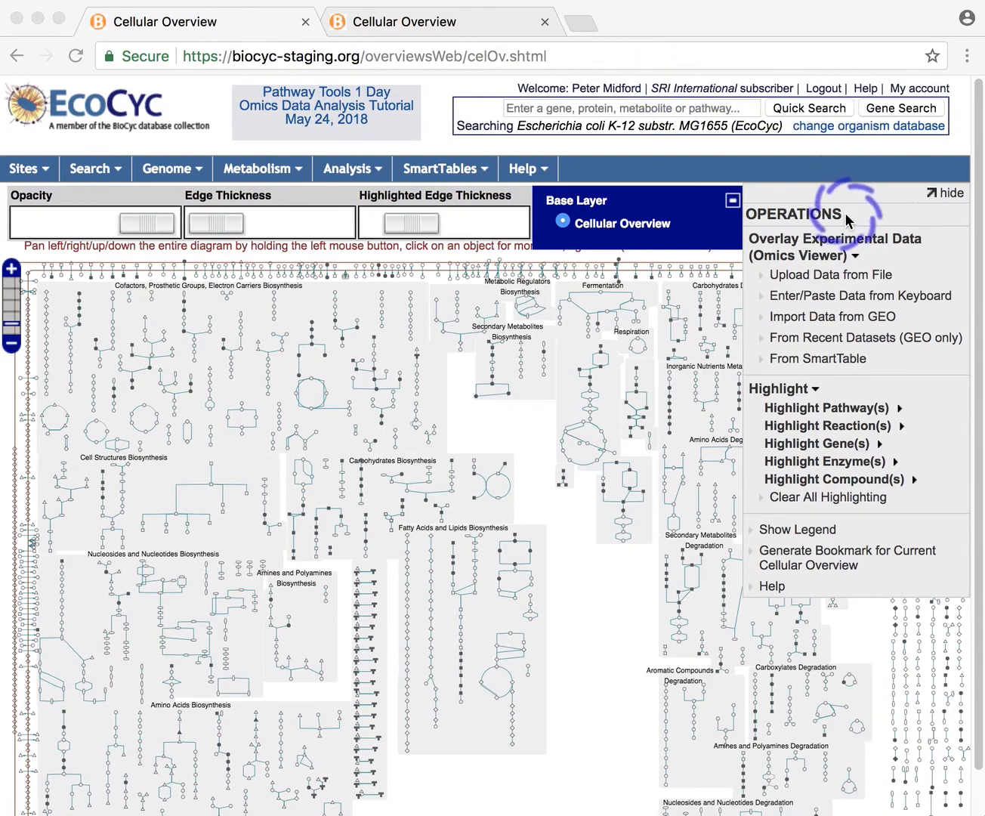
Step: In the browser's Cellular Overview, start an omics data upload and choose ecoli-feuer-toaerobic-significant.txt as the experimental data file
click(793, 276)
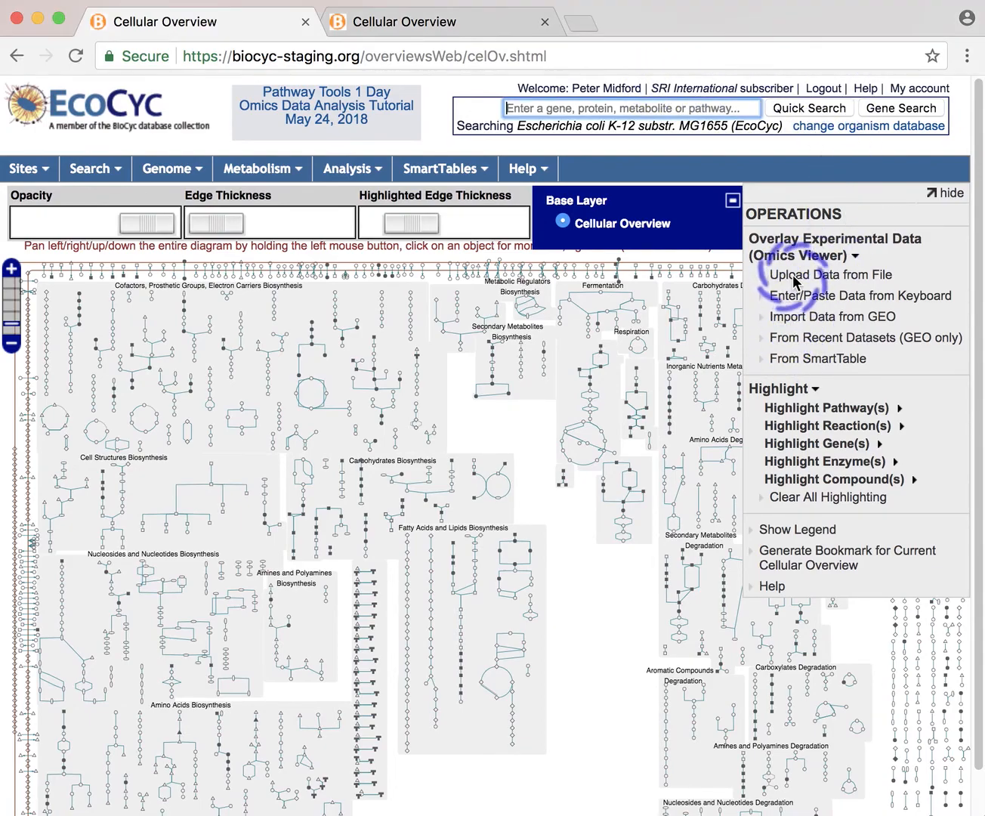
click(793, 277)
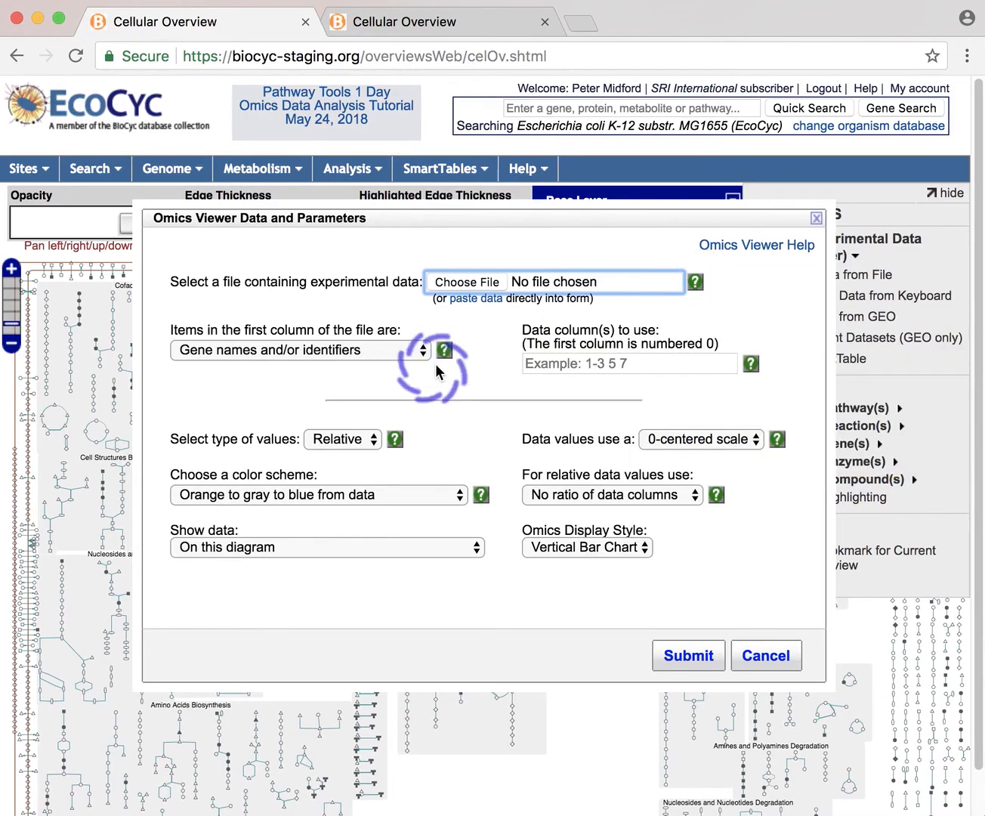
mouse_move(445, 350)
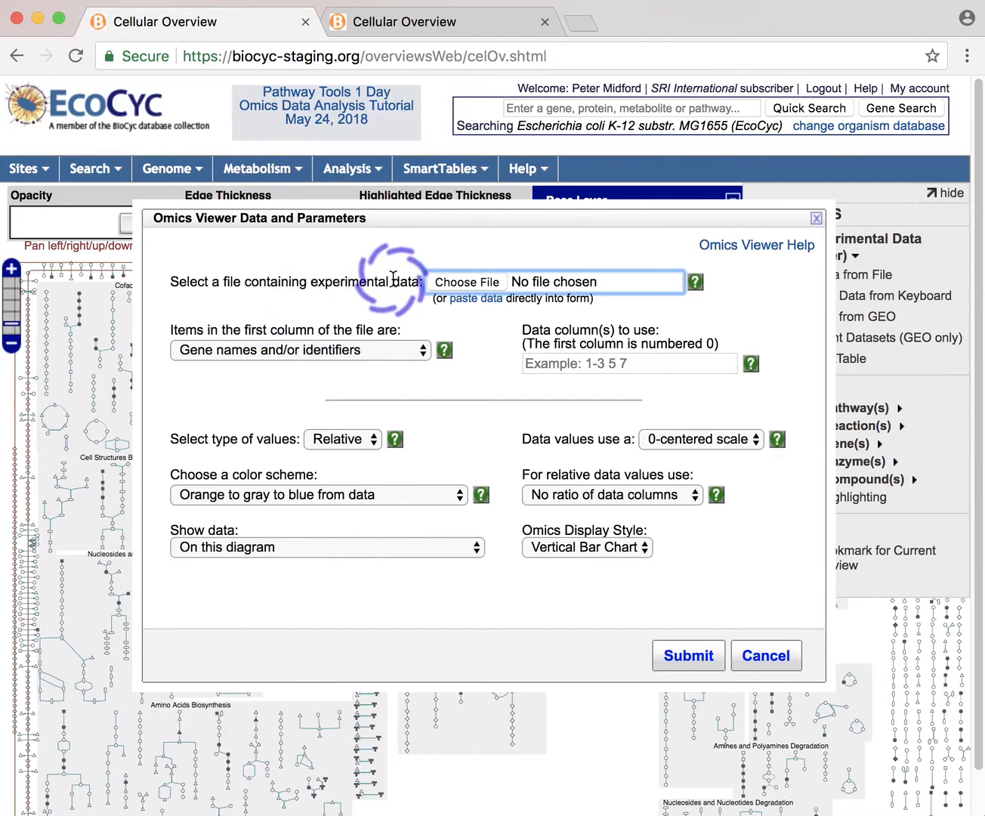
click(446, 282)
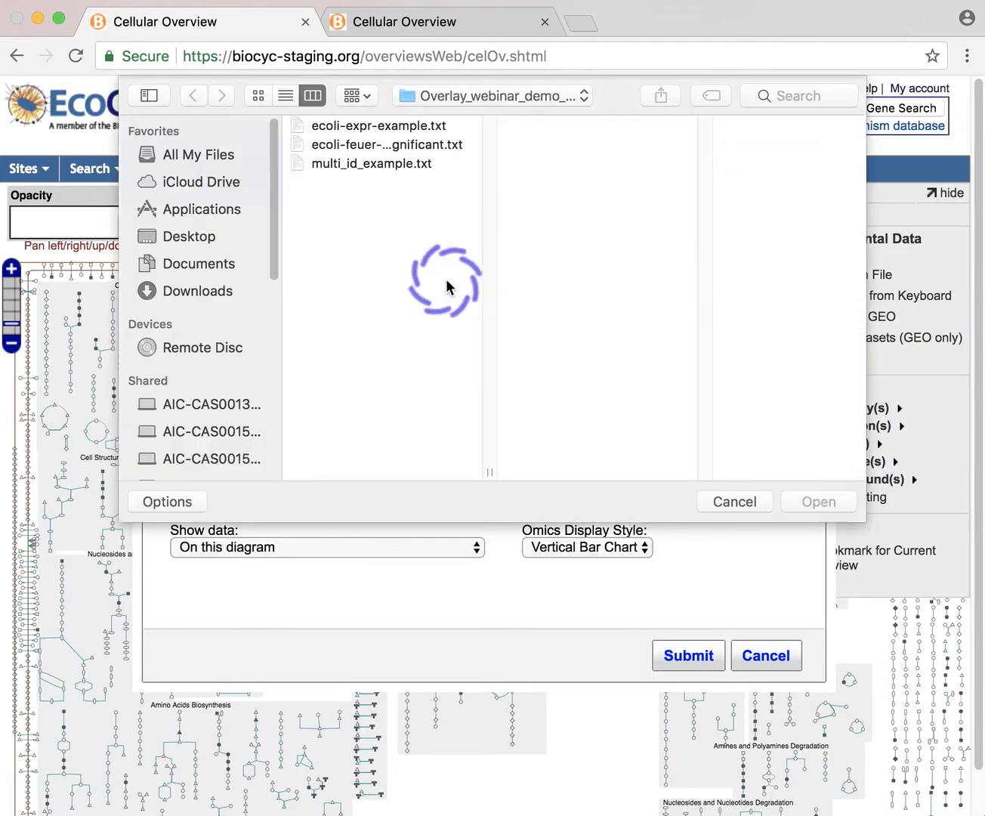
click(413, 148)
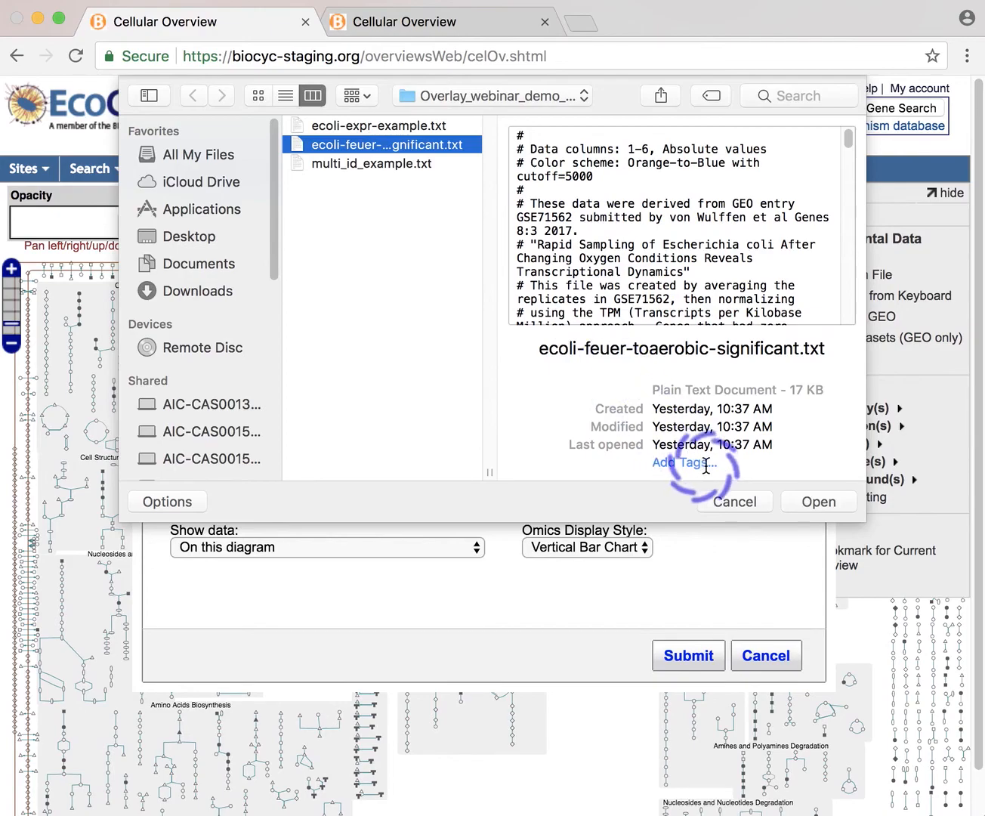
click(831, 500)
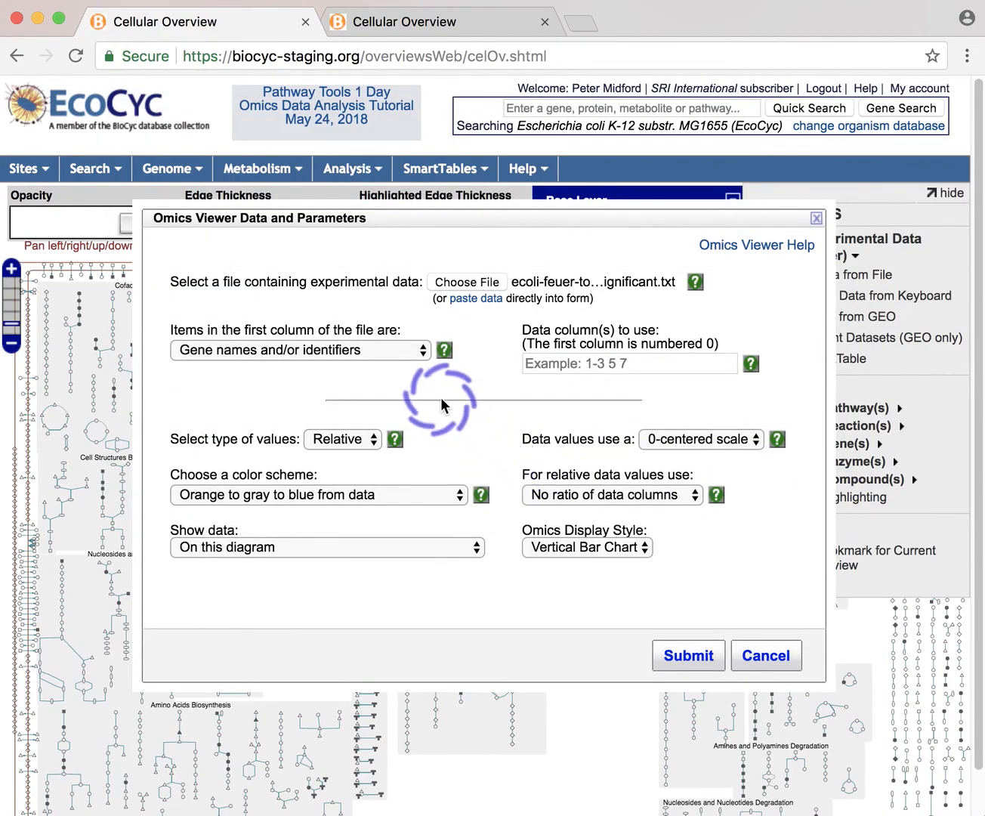
Step: Specify gene names and/or identifiers as the first-column items and set the data column to 1
click(356, 354)
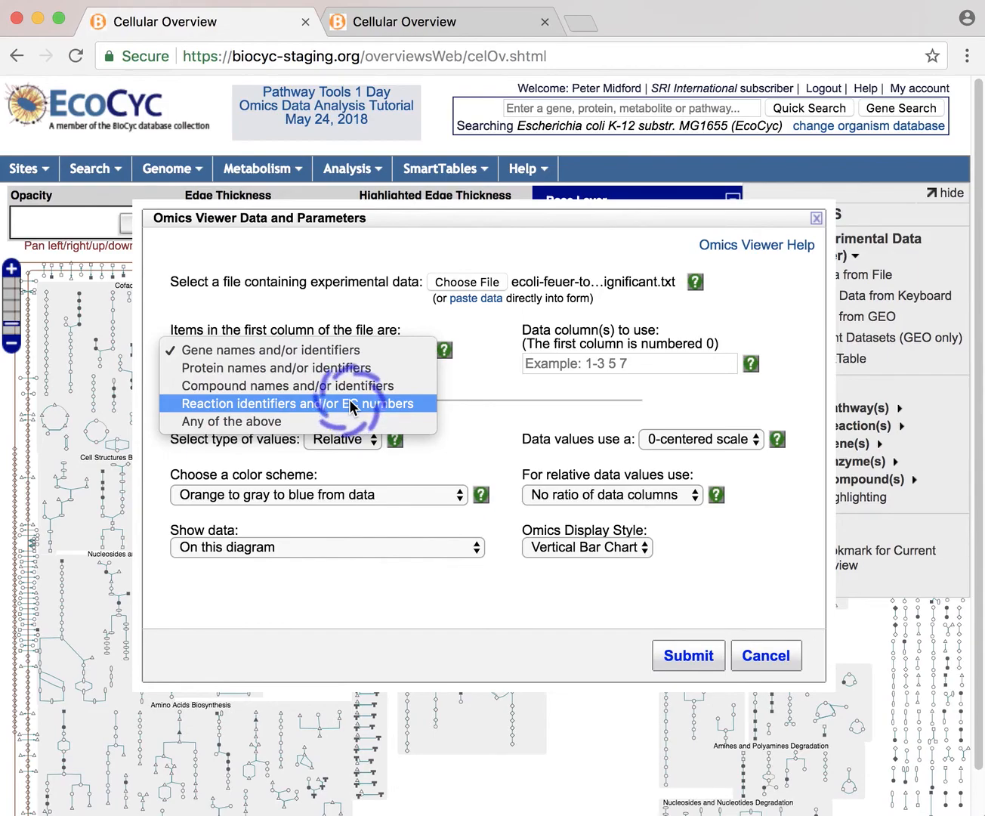
click(360, 351)
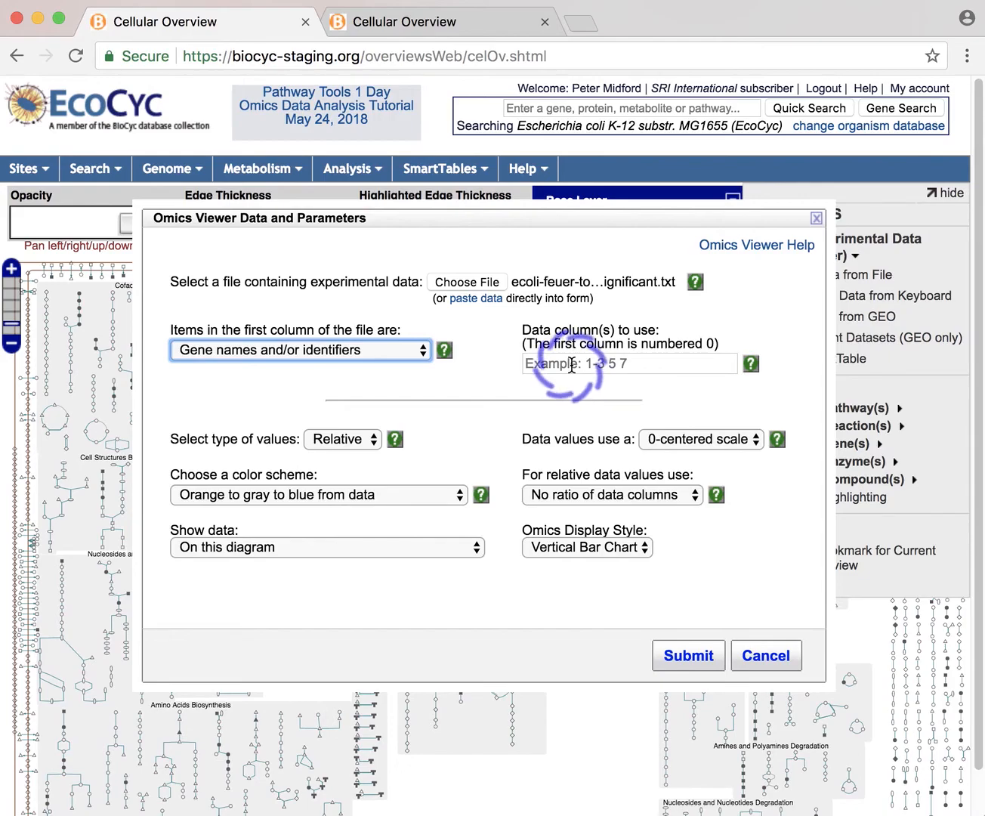
click(571, 366)
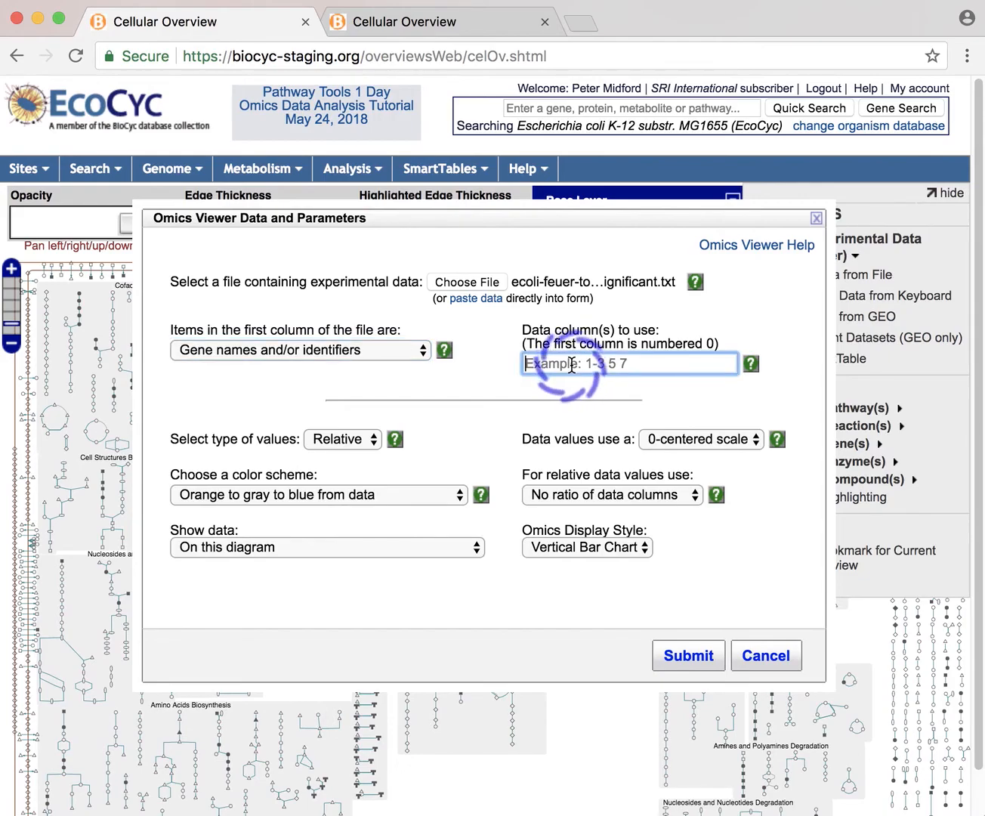
click(570, 364)
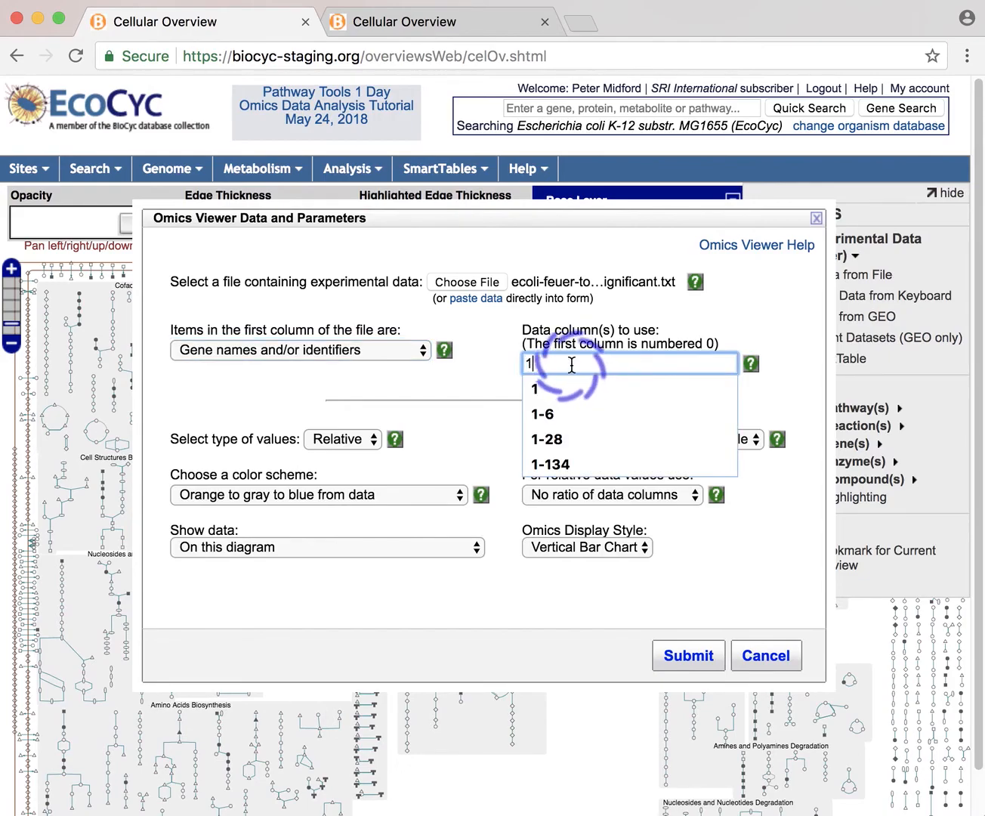
click(567, 381)
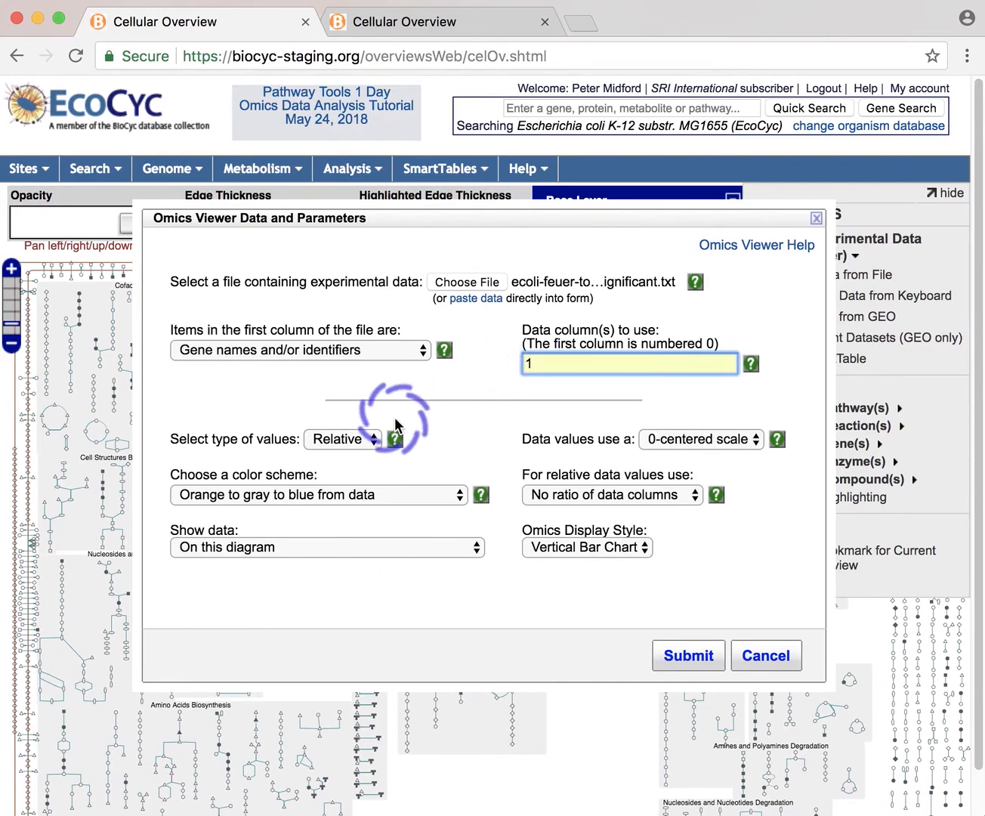
Step: Set the value type to Absolute and the color scheme to orange to gray to blue with a maximum cutoff of 3000
click(357, 437)
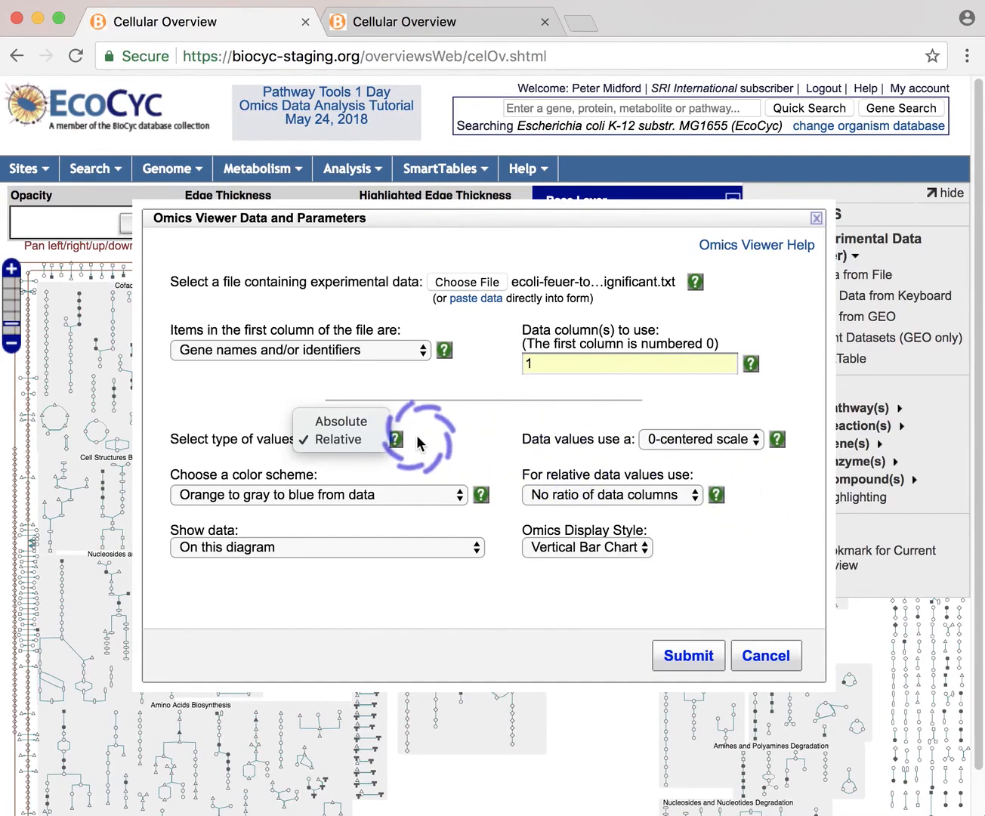
click(359, 420)
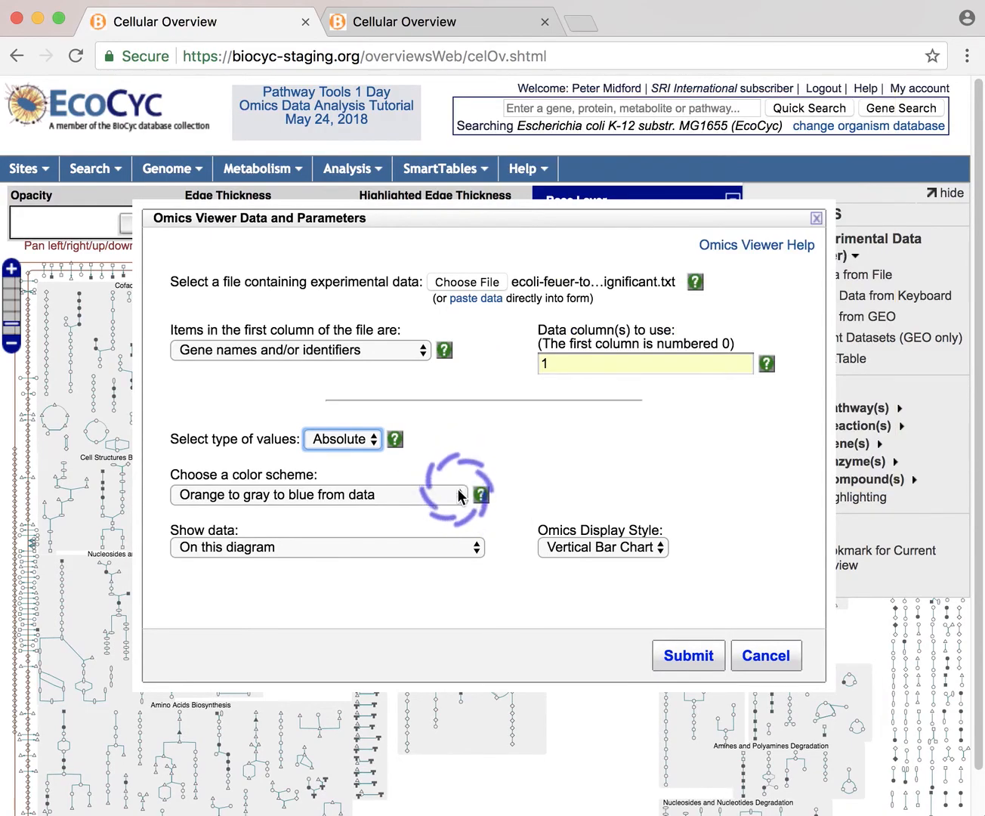
click(457, 488)
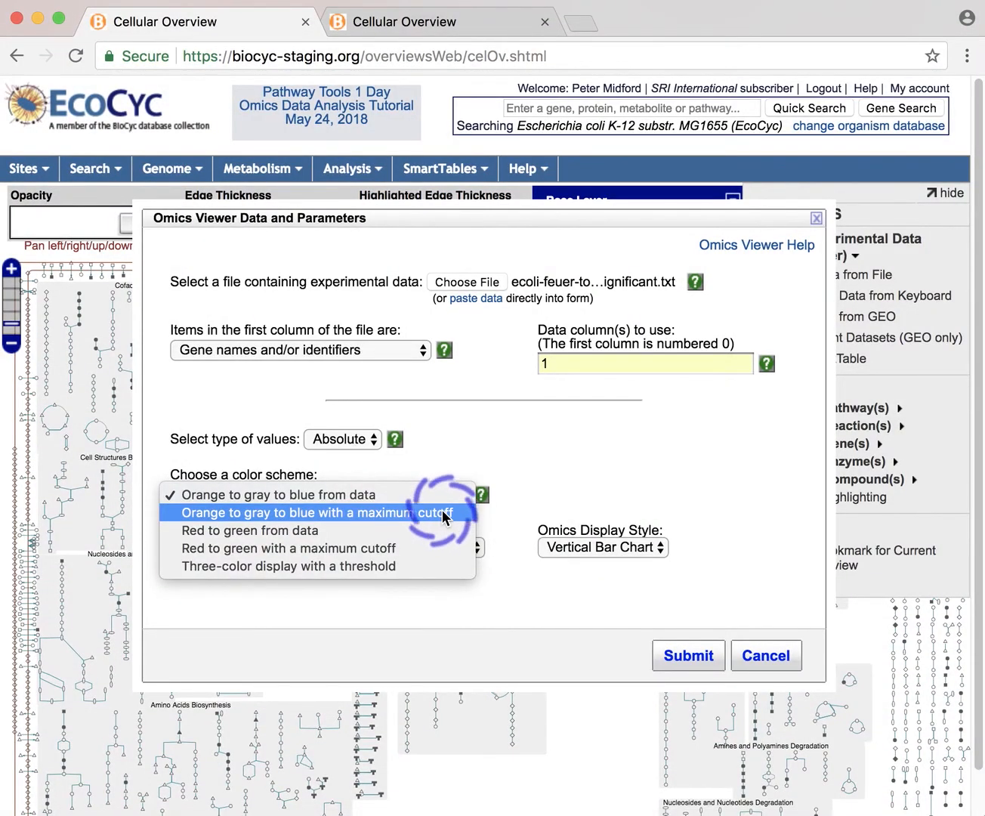
click(441, 512)
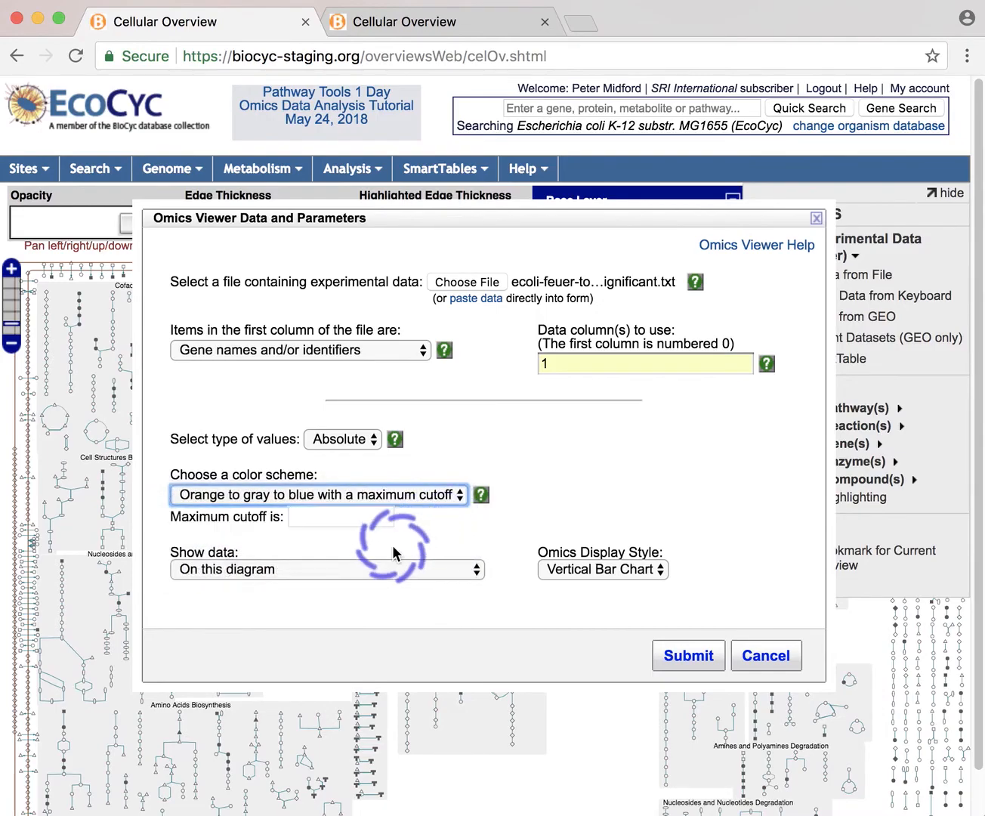
click(338, 516)
text(3000)
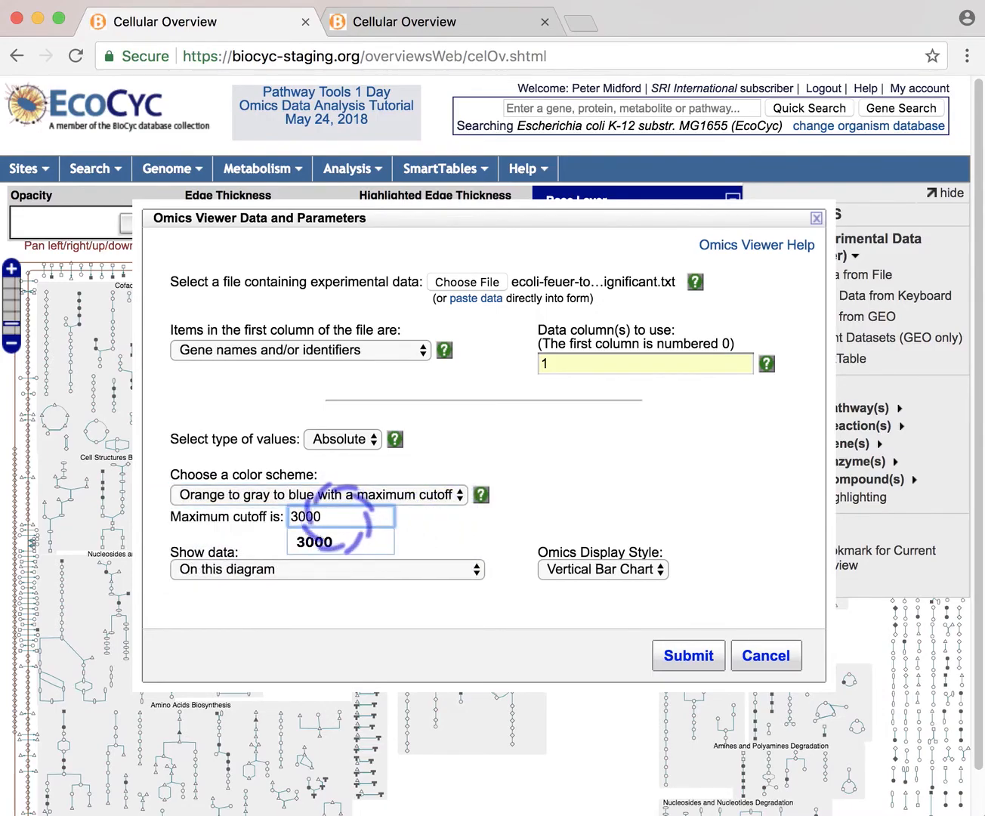
click(428, 524)
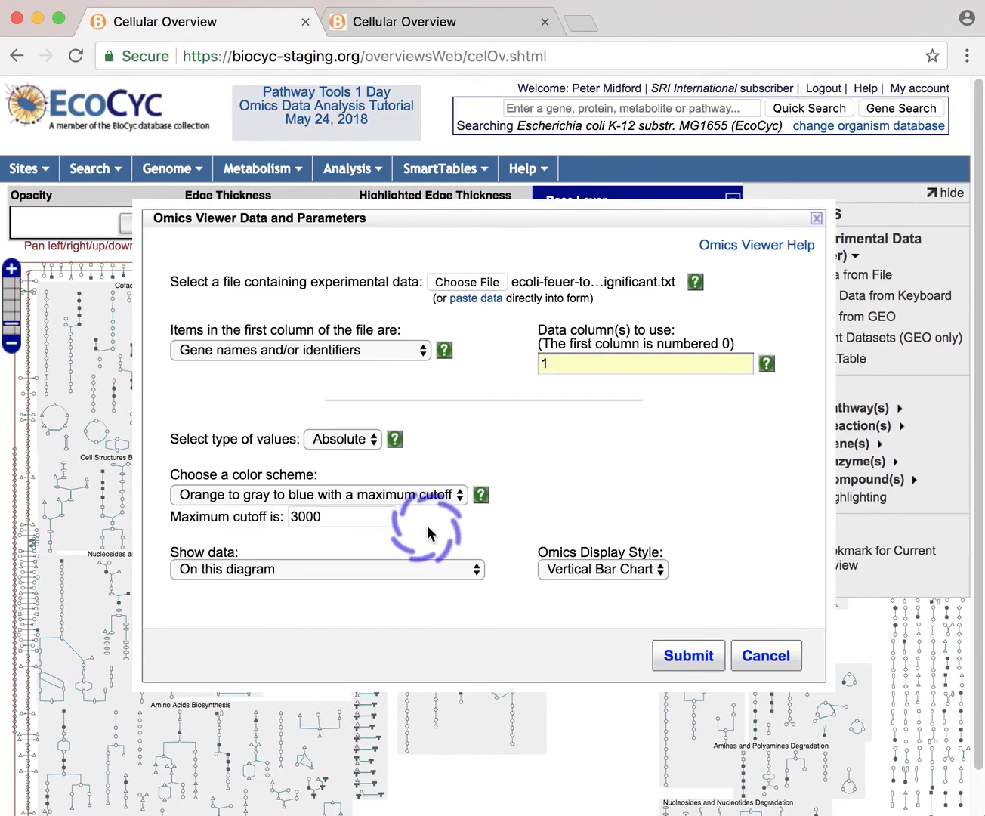
click(353, 495)
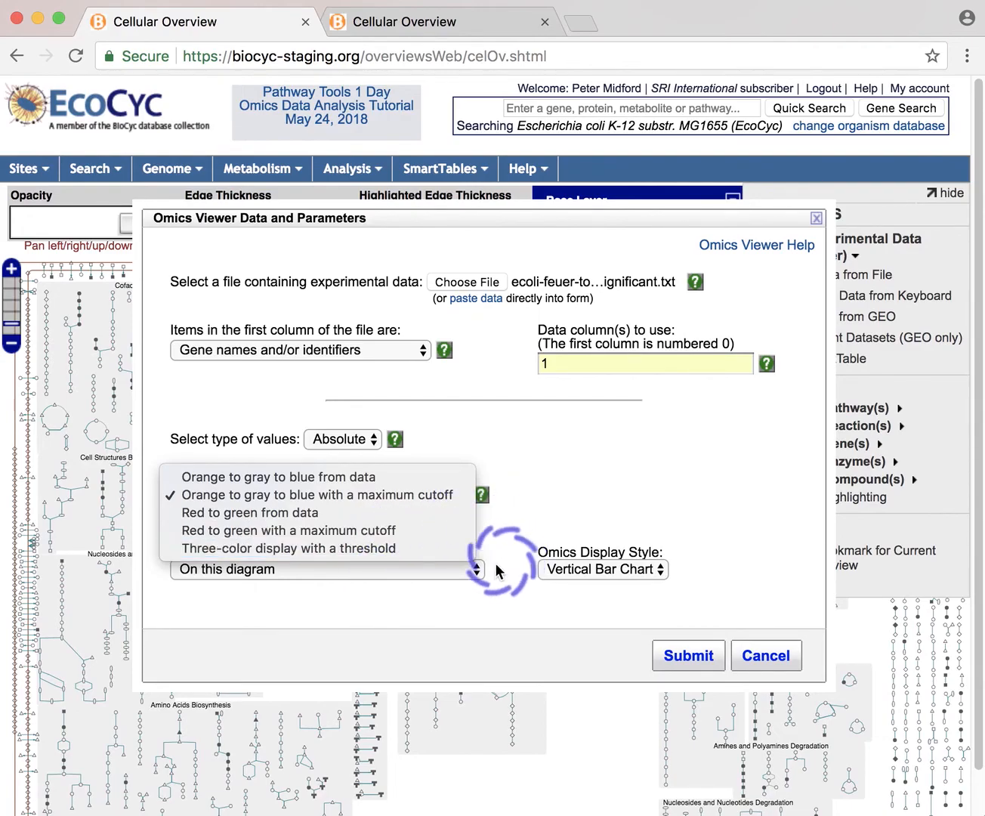
click(472, 566)
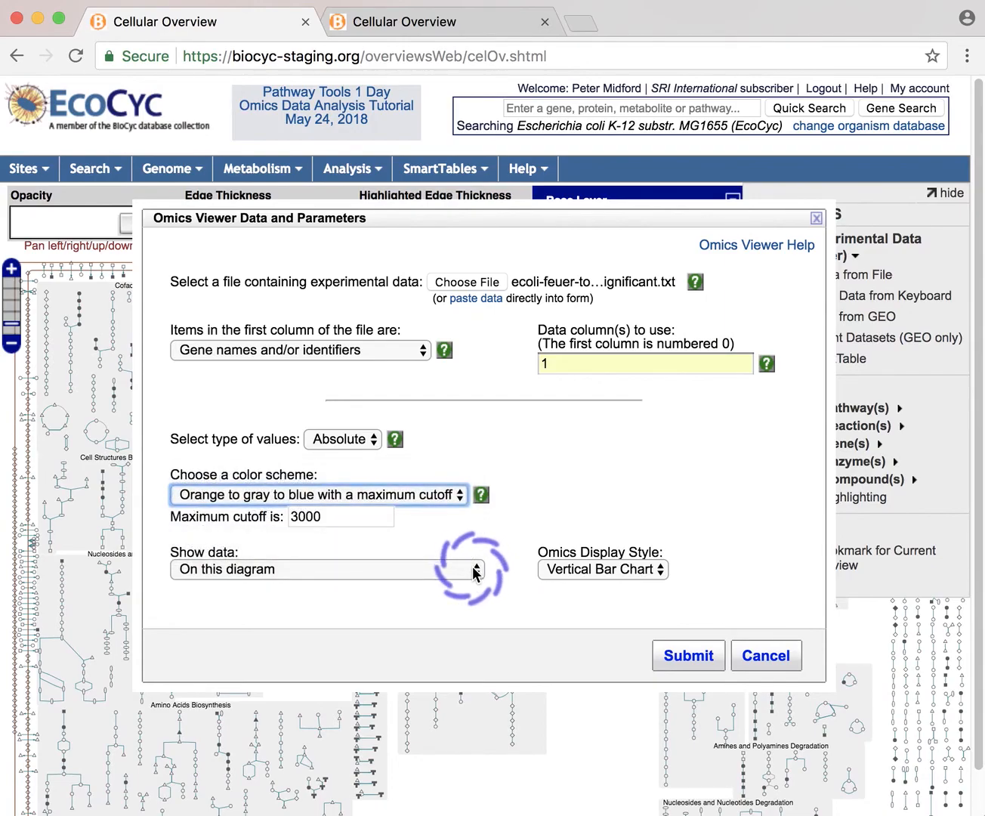
Step: Show the data both on this diagram and as a table in a new tab with 10 top-scoring pathways, and submit
click(471, 568)
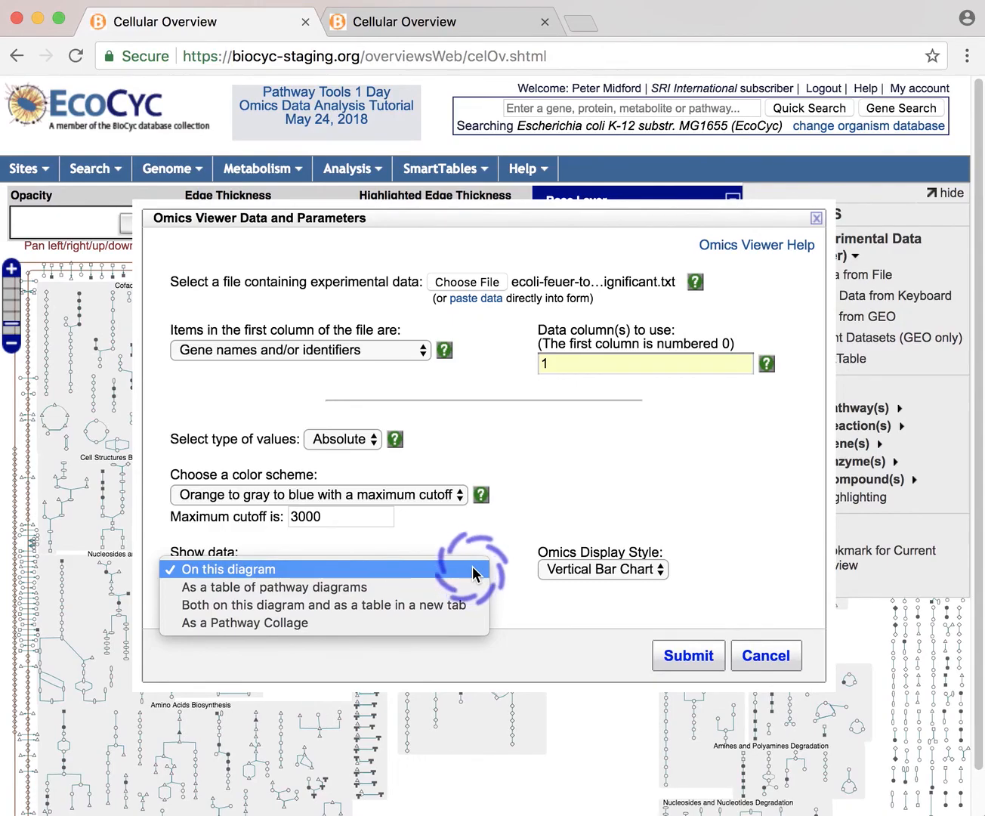
click(457, 605)
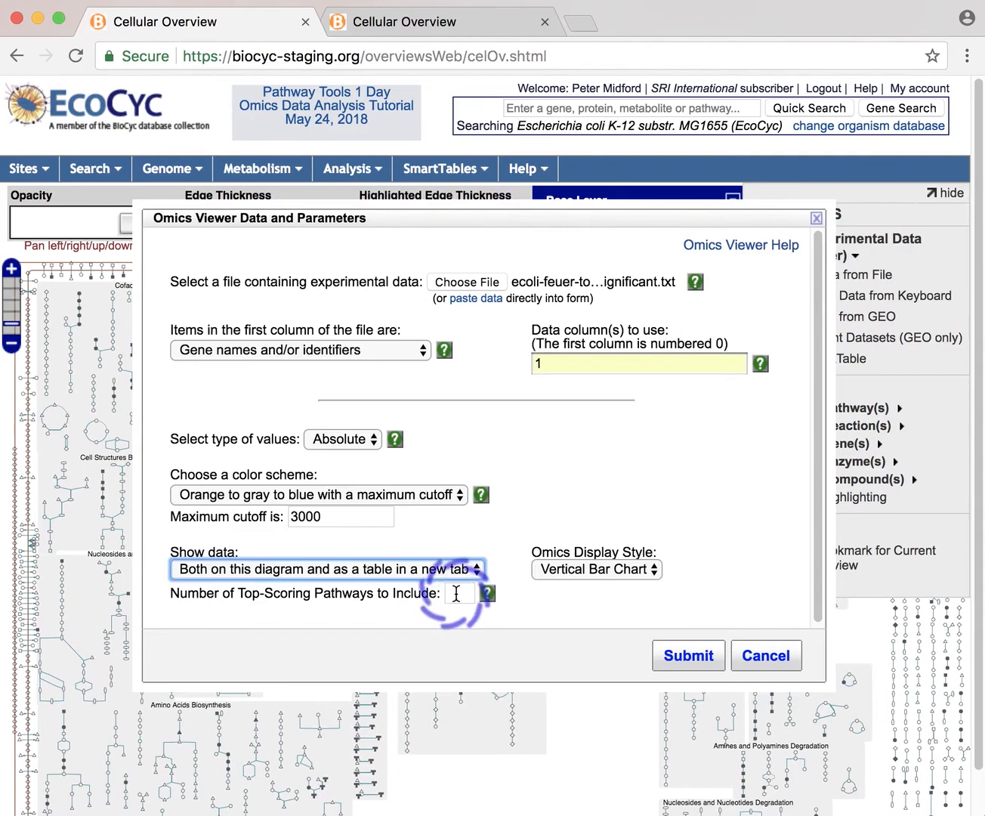
click(455, 593)
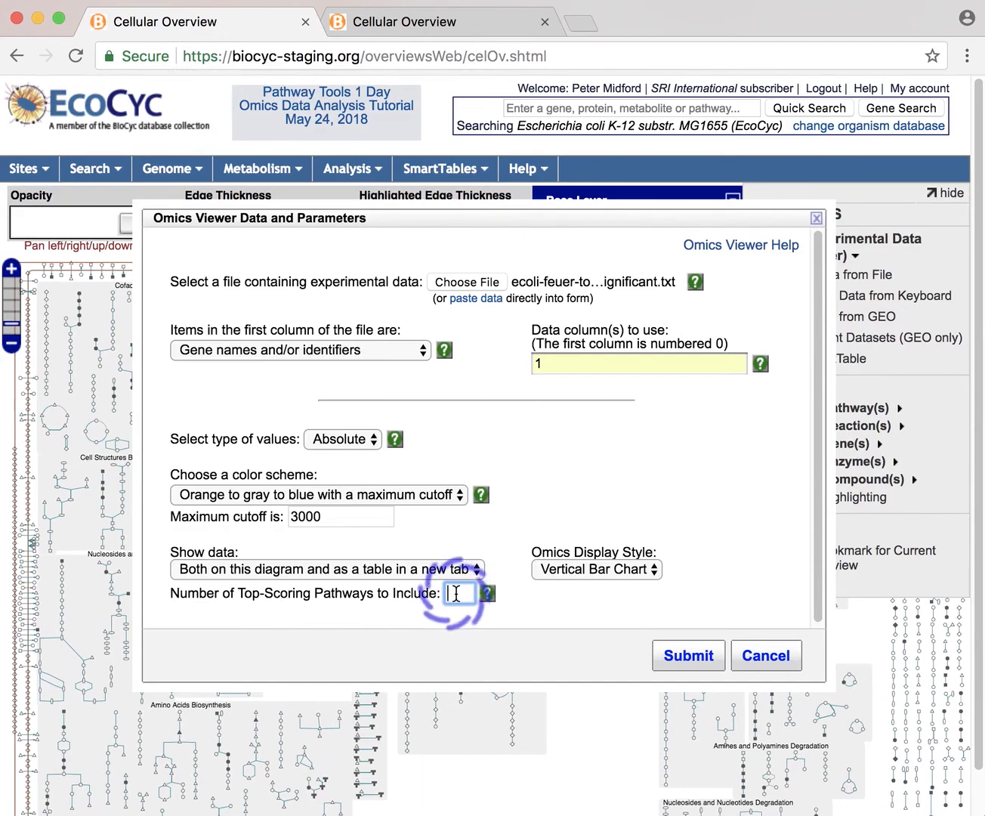
click(457, 594)
text(10)
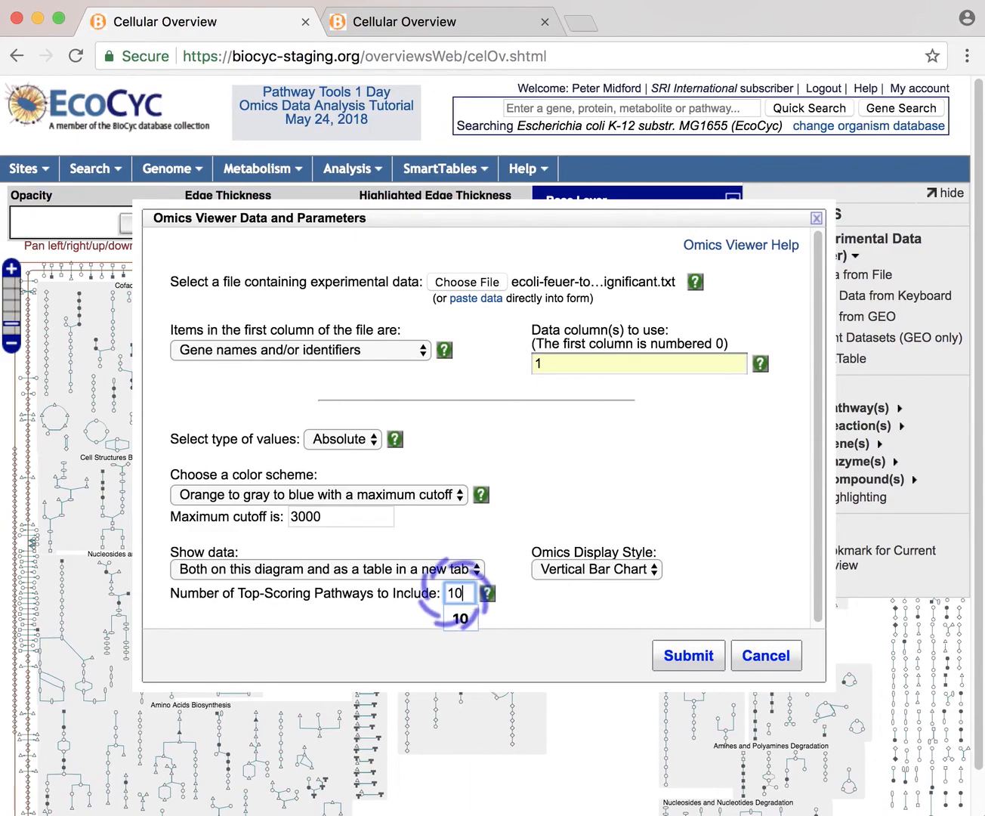
click(509, 604)
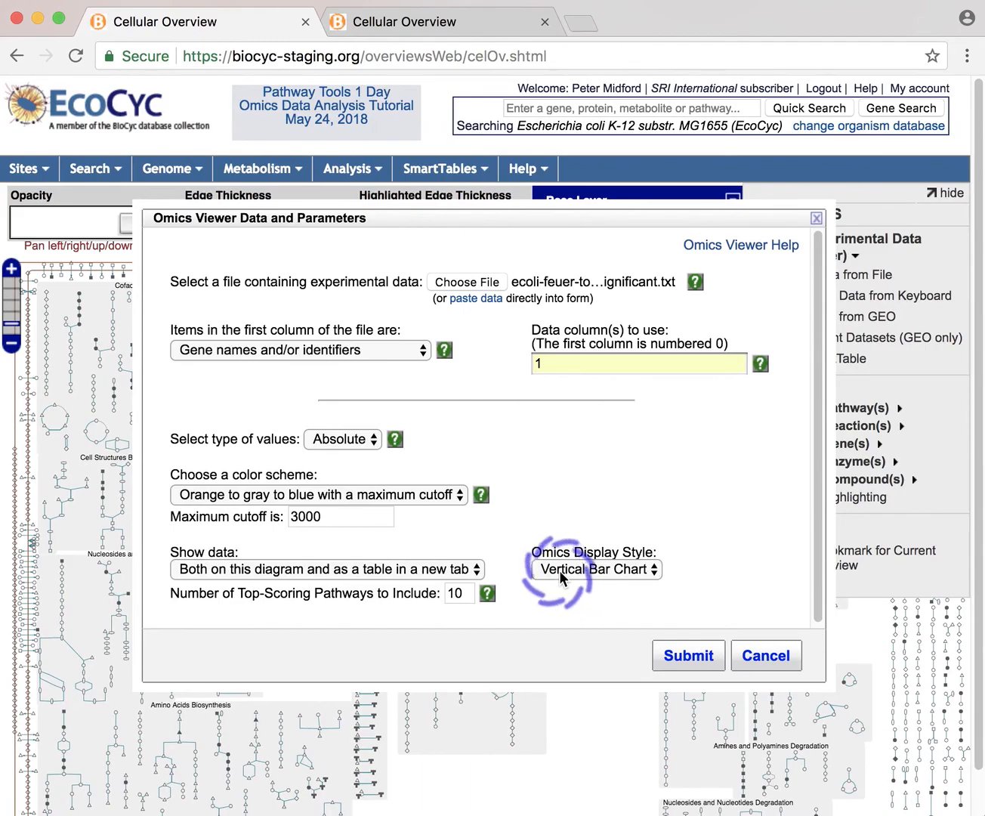
click(684, 661)
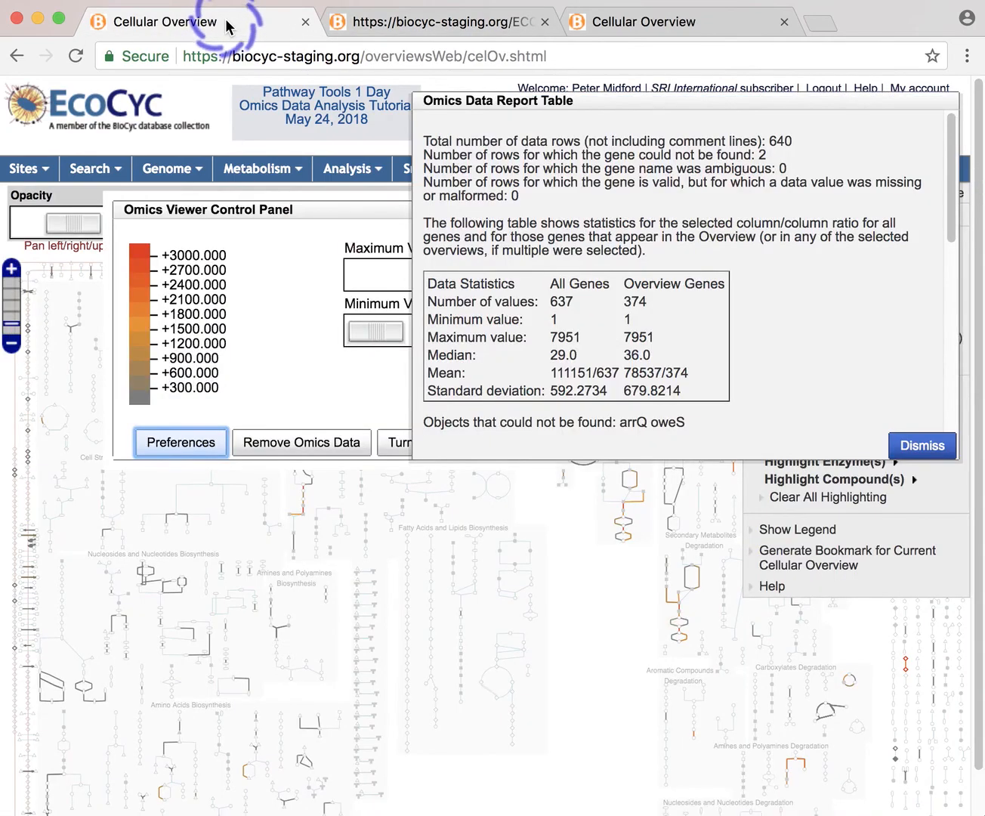
Step: Return to the first Cellular Overview page, dismiss the omics data report, and move the Omics Viewer Control Panel off the upper part of the diagram
click(225, 25)
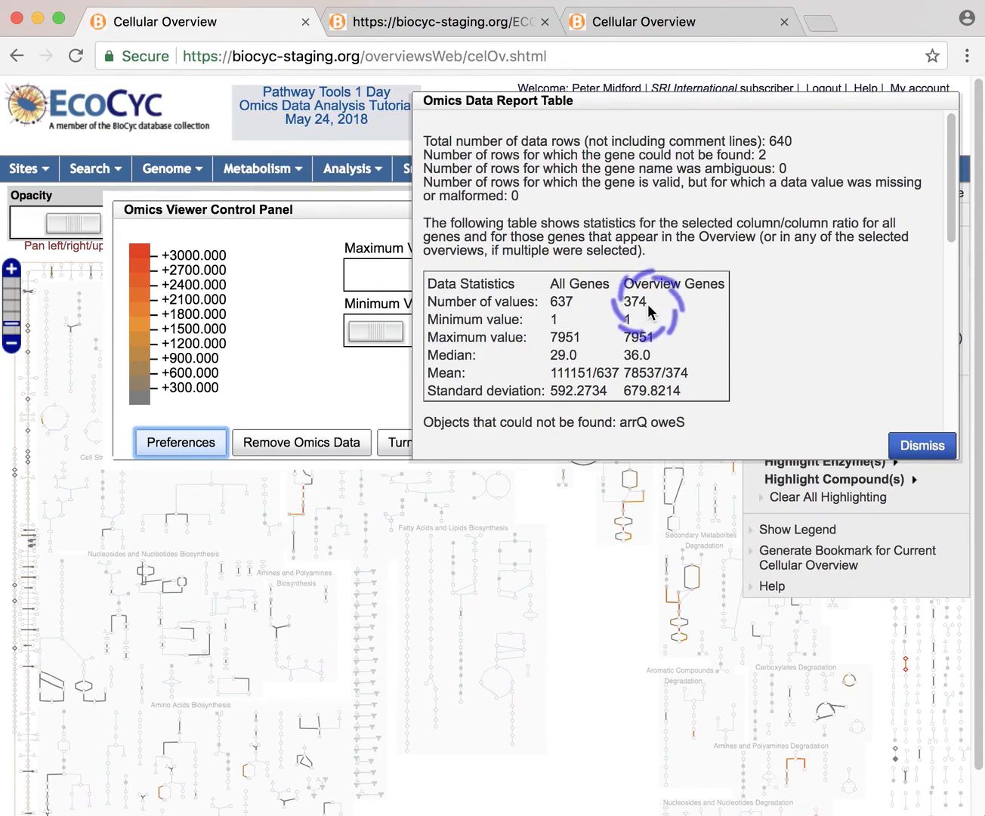
click(921, 446)
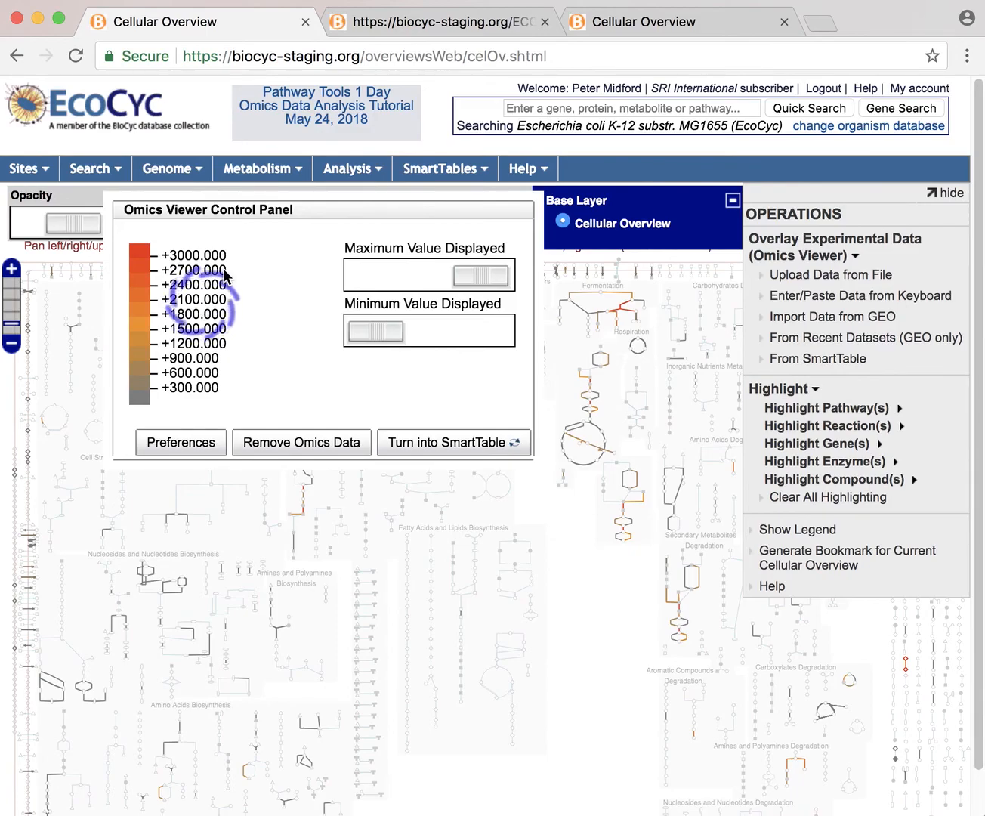
drag(342, 217, 555, 684)
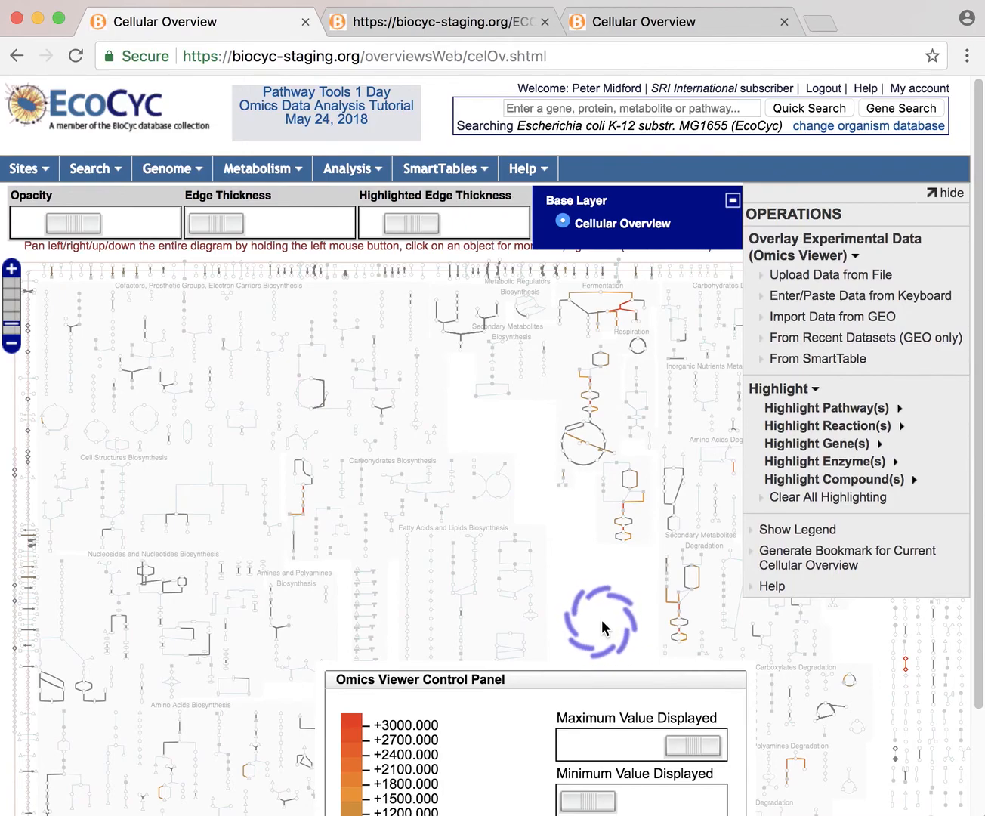
Step: Raise the highlighted edge thickness of the Cellular Overview to its maximum
drag(600, 619, 625, 629)
scroll(623, 626, down, 1)
scroll(622, 622, up, 4)
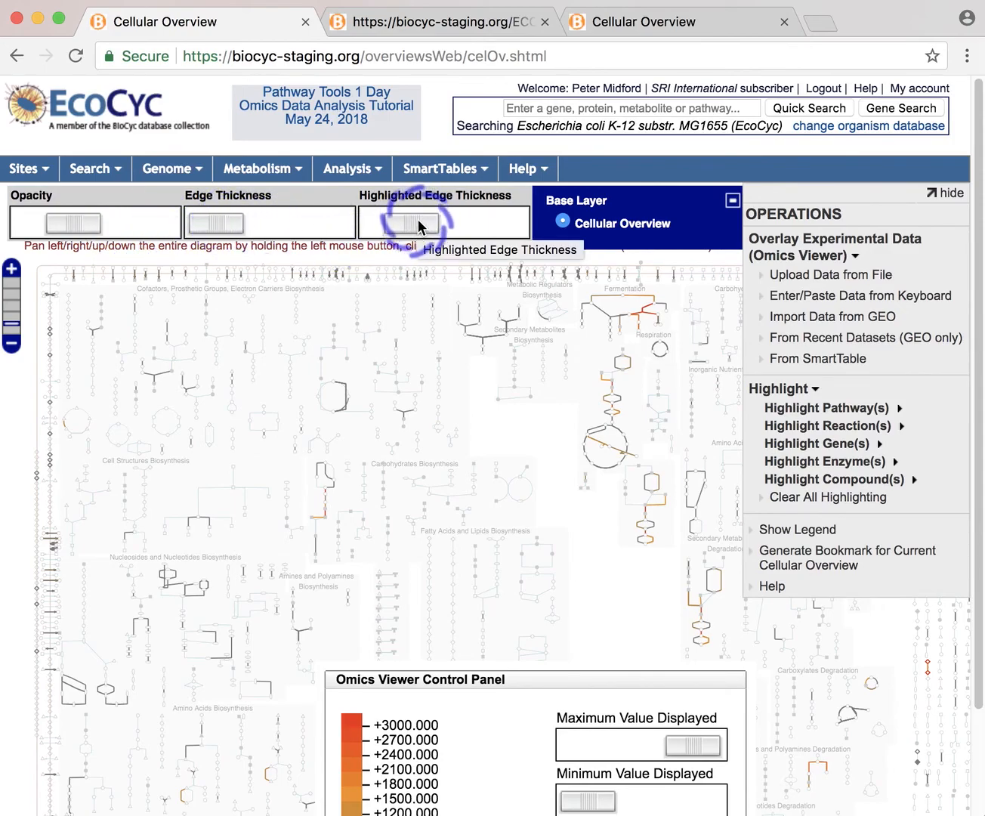
drag(438, 225, 499, 223)
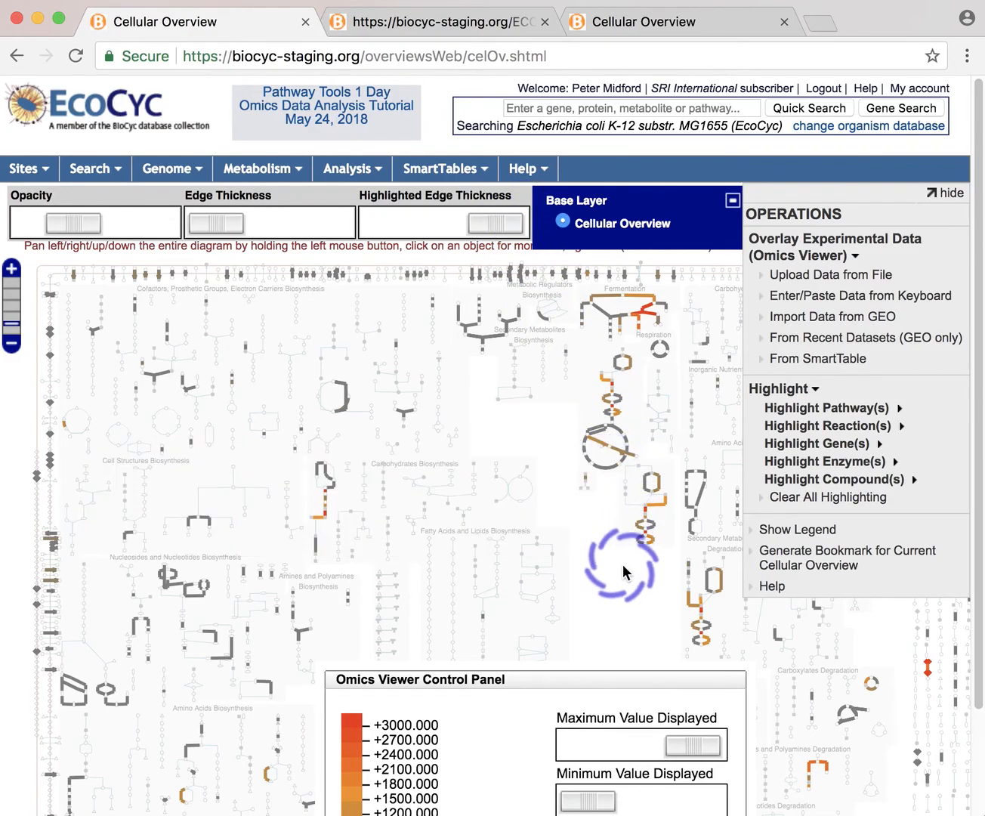
Step: Open the L-threonine degradation I pathway page from the red reaction under Amino Acids Degradation, and hide its operations list to examine the whole diagram
drag(620, 590, 531, 578)
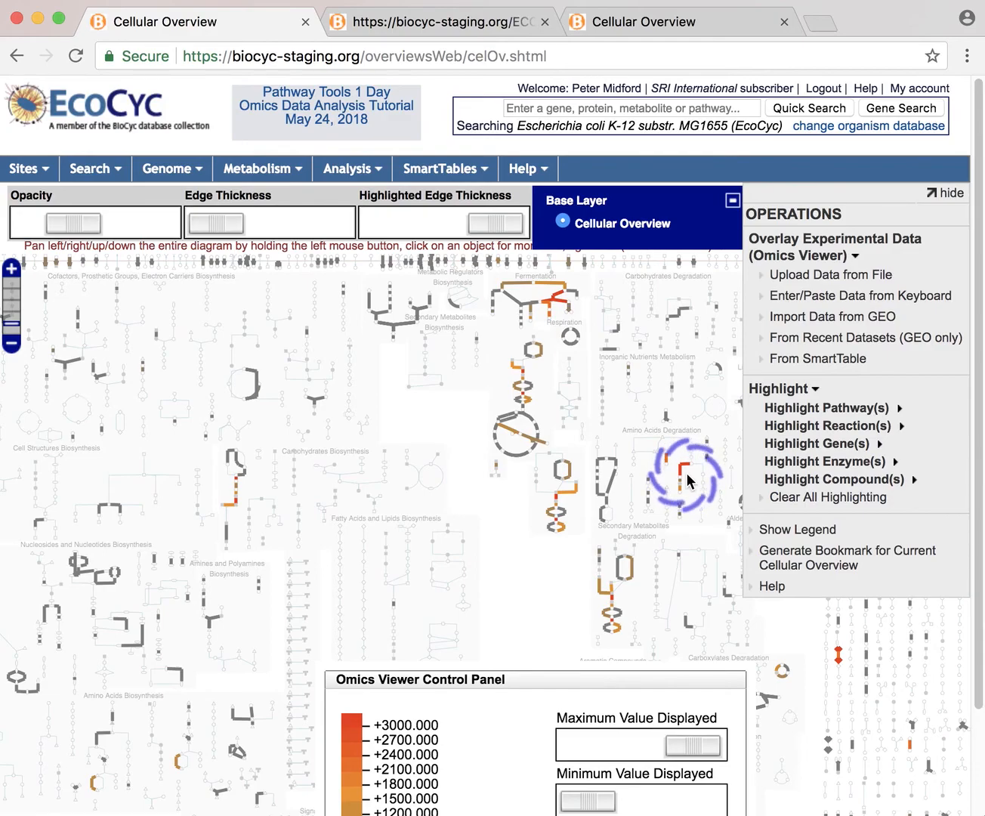
mouse_move(683, 473)
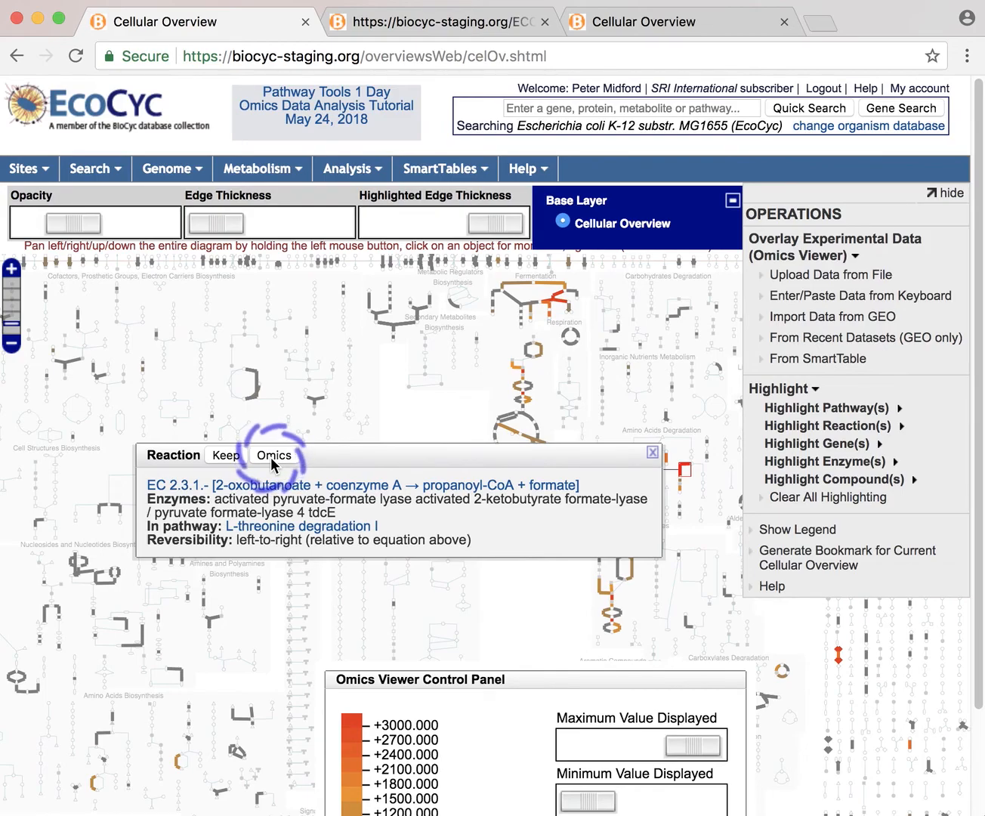
click(321, 530)
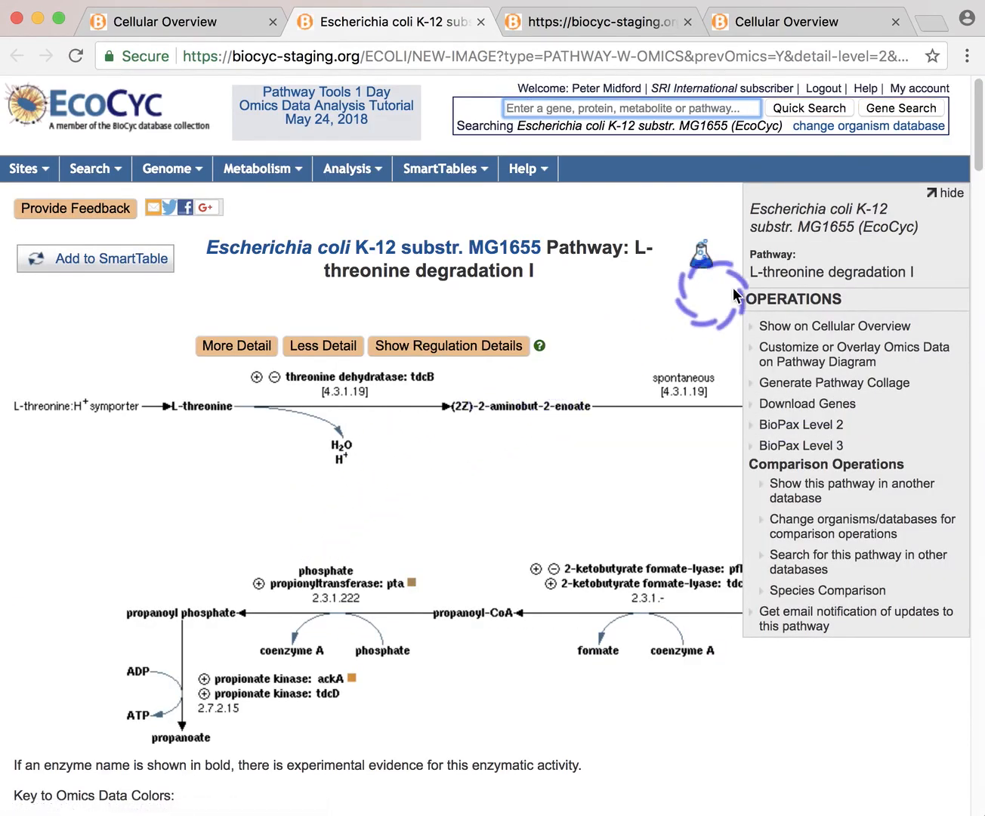
click(950, 193)
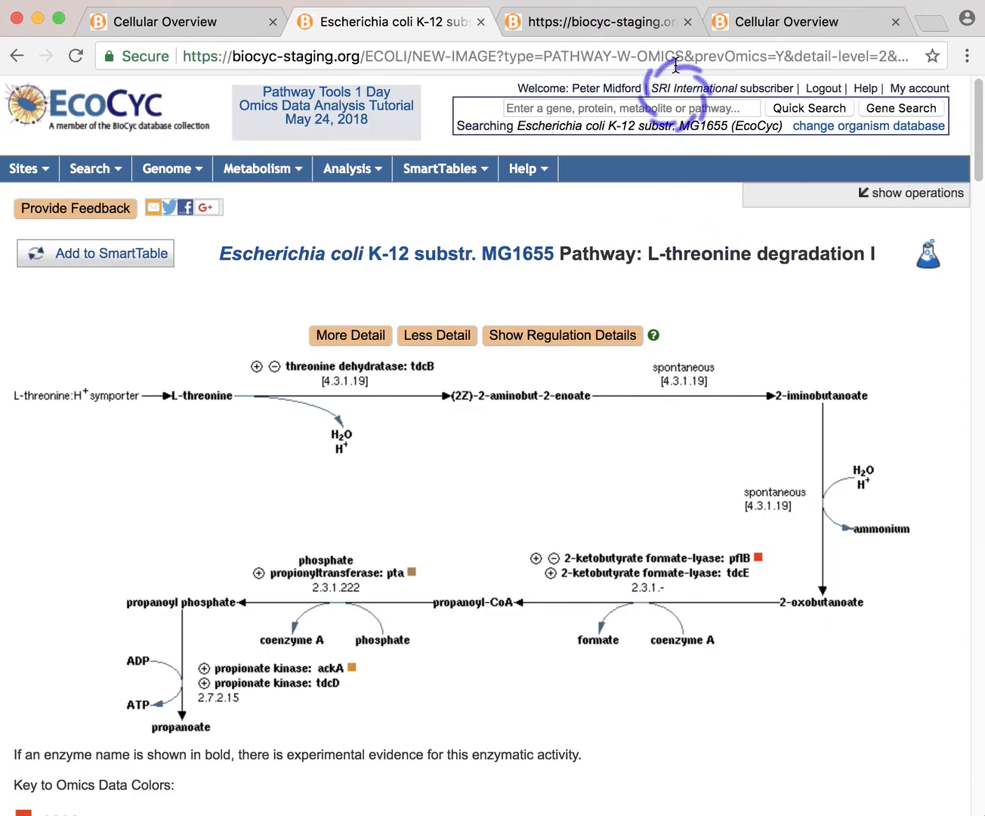
Step: Examine the table of top-scoring pathways, including its PPS and enzymes and genes columns, and close that page
click(619, 28)
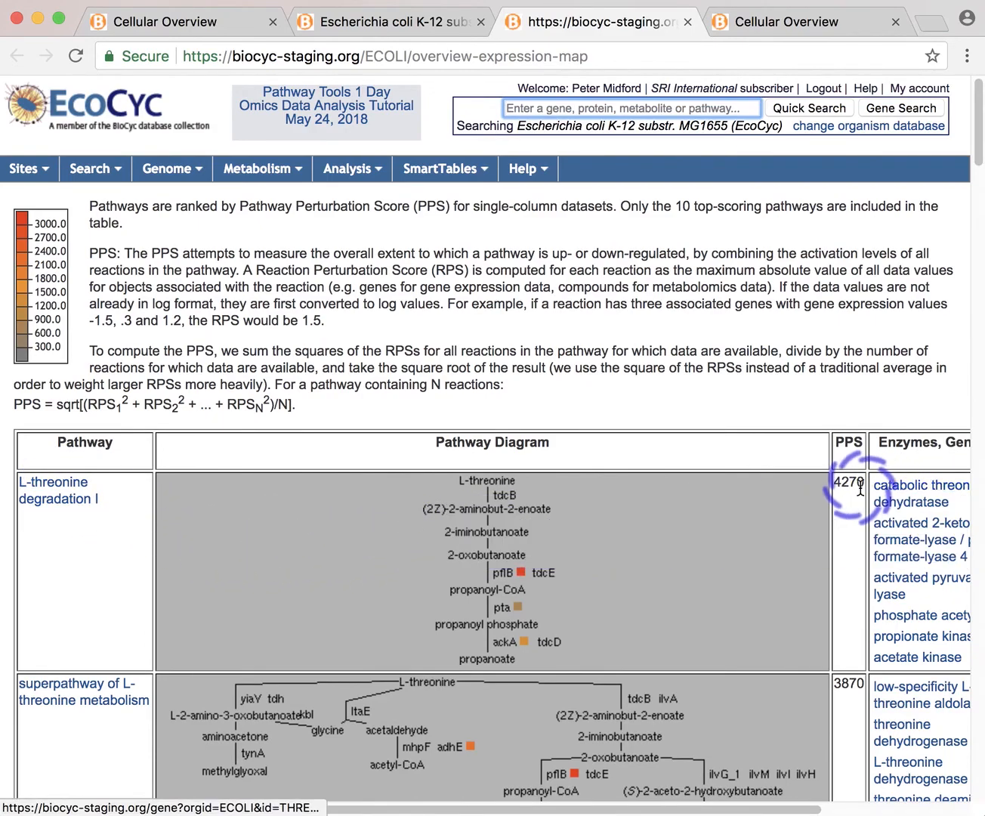
drag(816, 808, 887, 806)
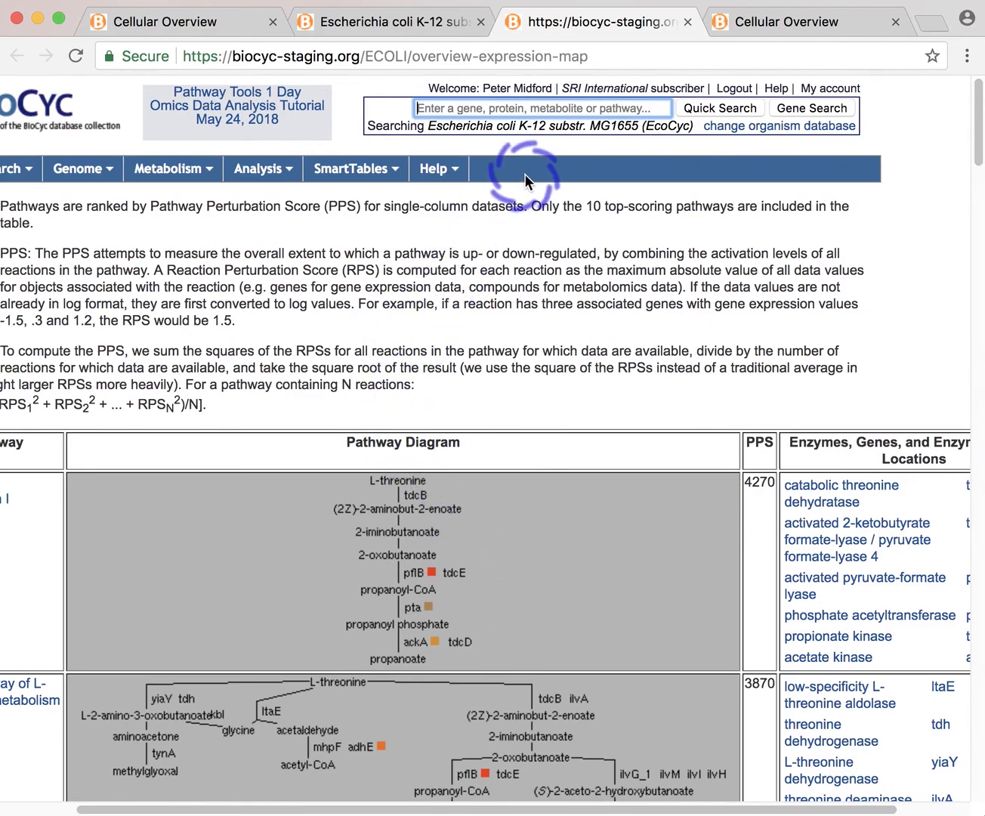
click(687, 22)
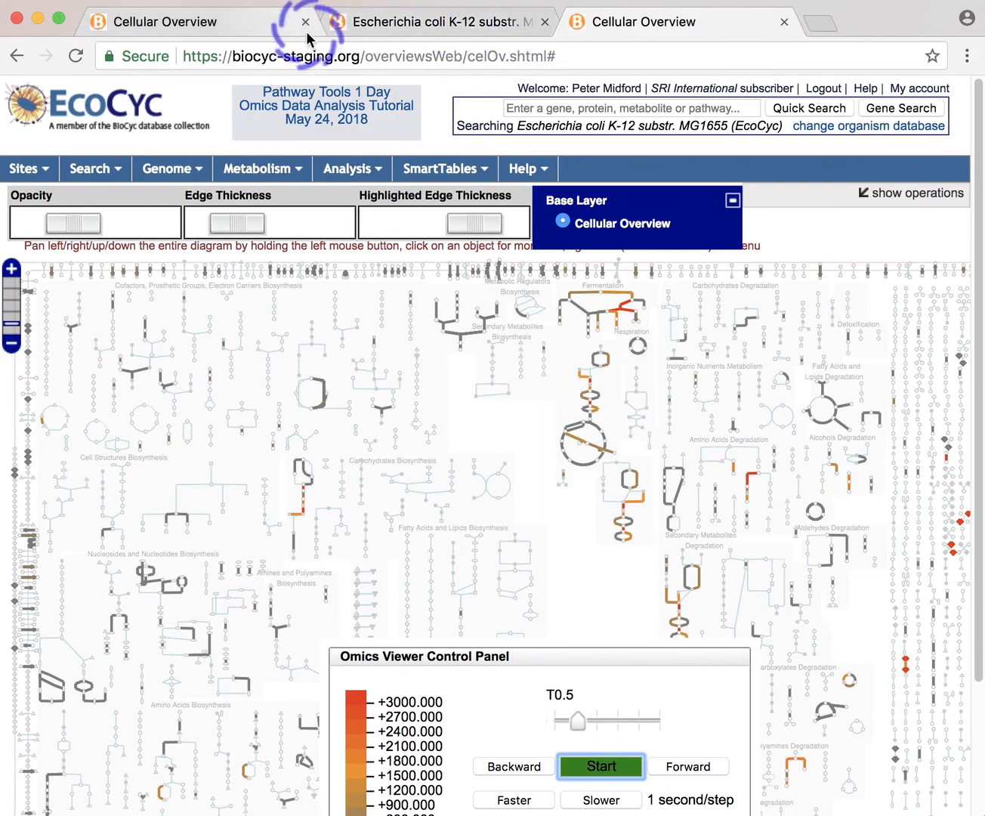
Step: Return to the first Cellular Overview page, reposition the Omics Viewer Control Panel, and remove the omics data from the diagram
click(240, 31)
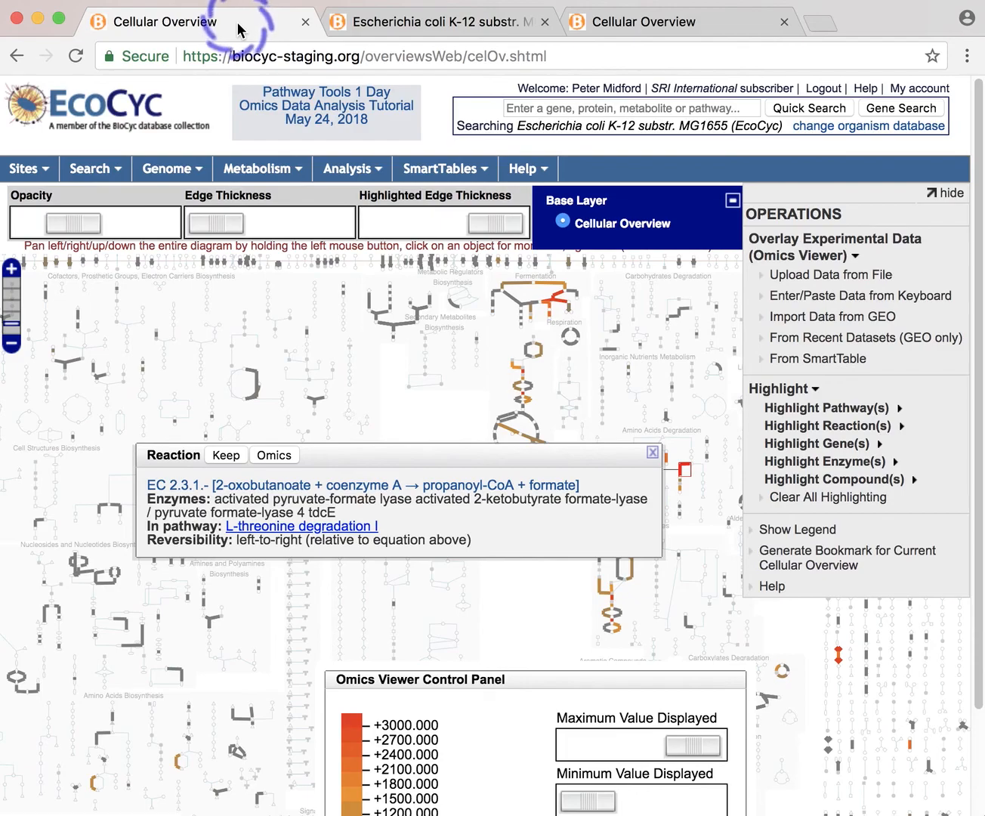
double_click(521, 601)
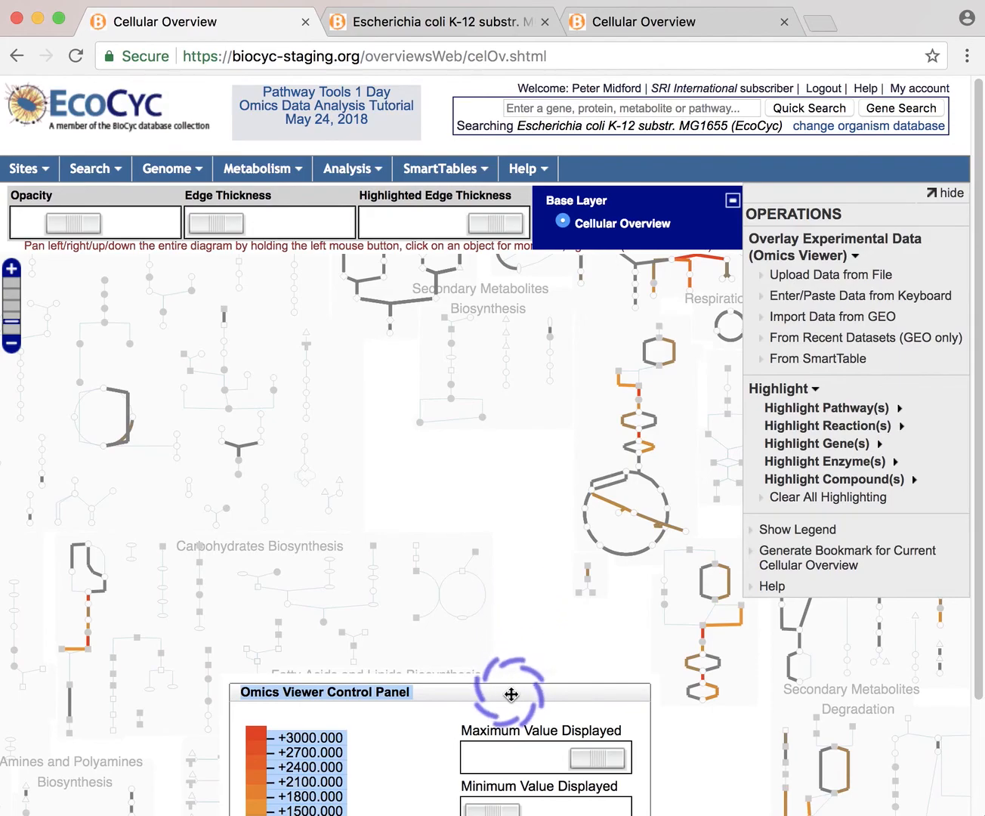
mouse_move(512, 694)
mouse_down()
mouse_move(511, 673)
mouse_move(508, 708)
mouse_move(512, 683)
mouse_up()
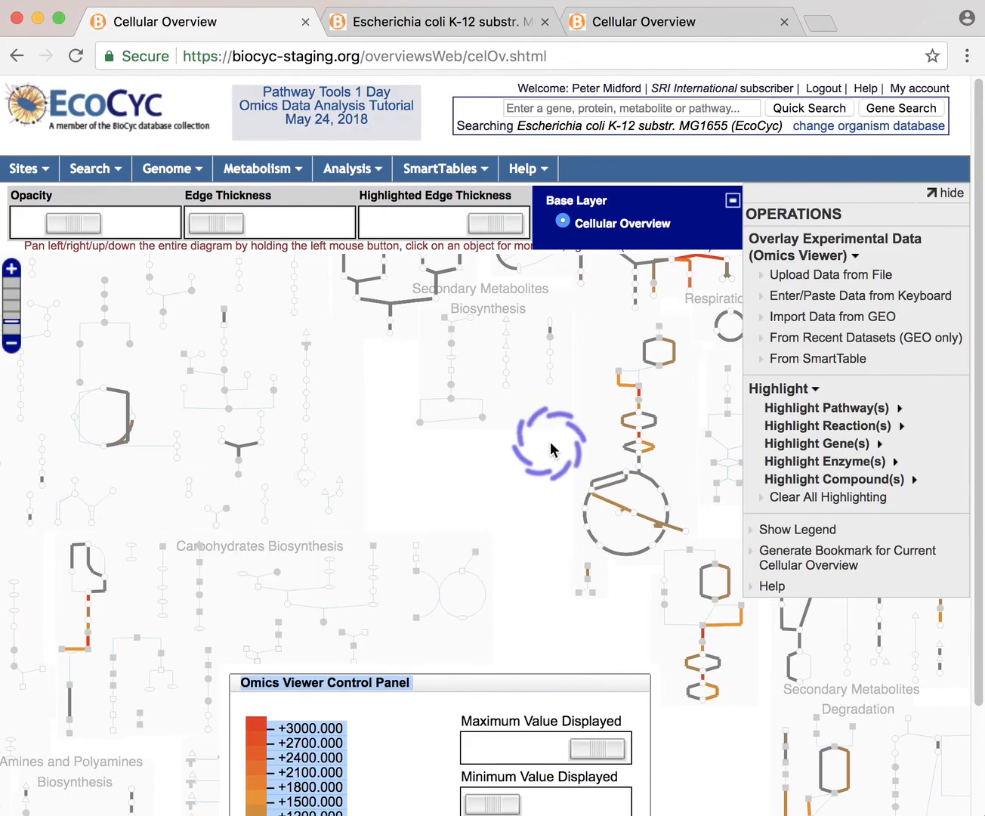
scroll(550, 441, down, 1)
scroll(551, 442, up, 2)
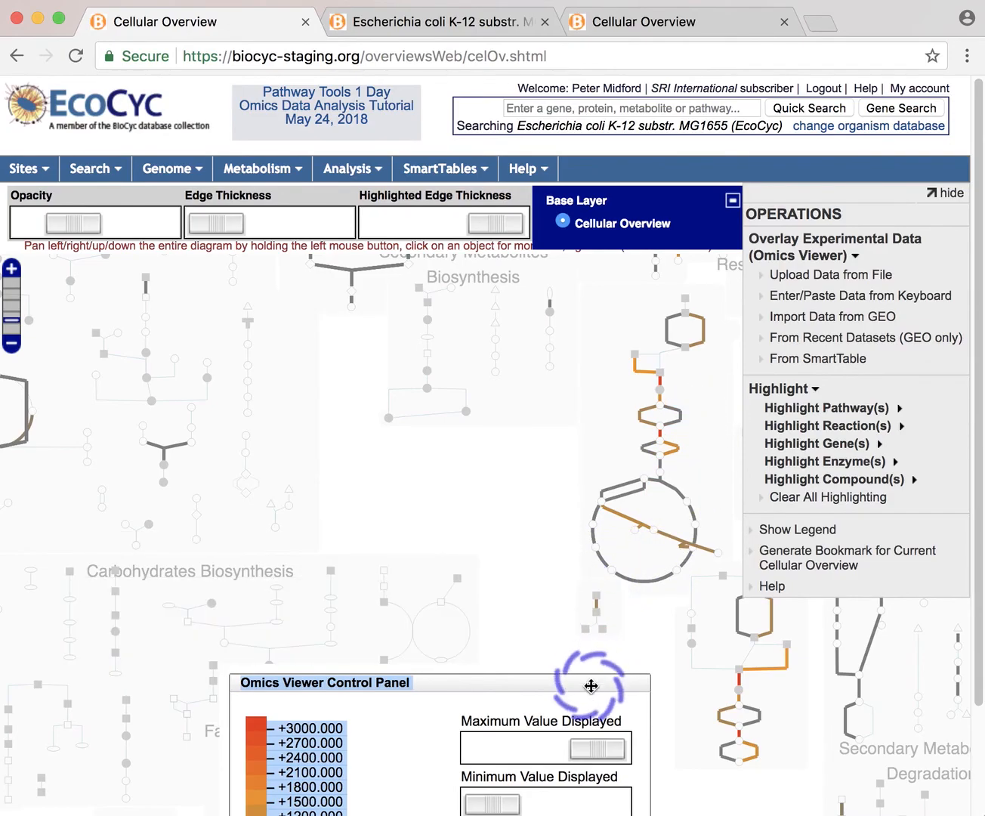
drag(592, 686, 472, 528)
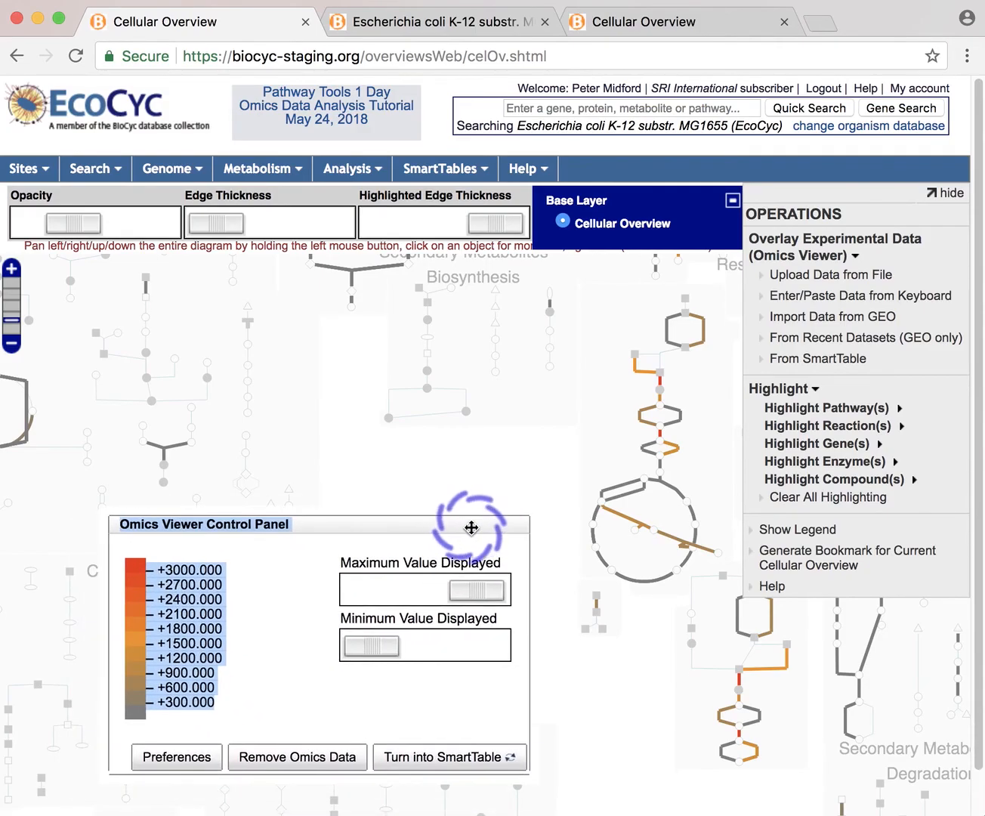
click(296, 762)
click(582, 484)
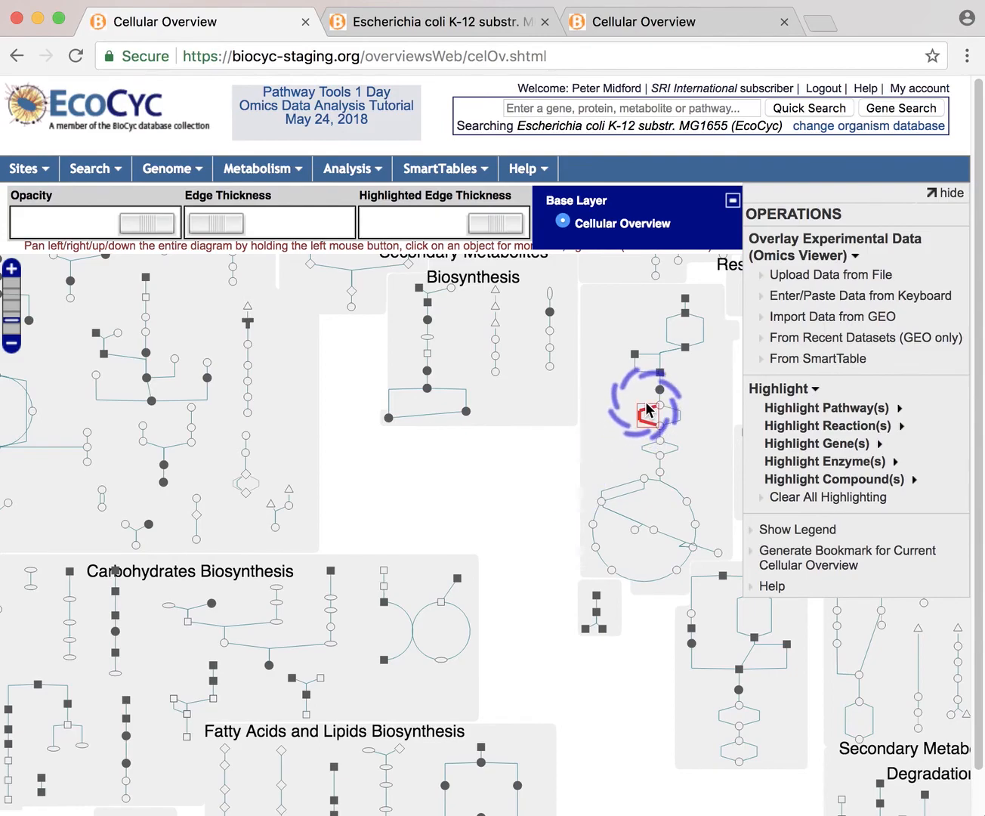
Step: Start a new omics data upload and choose ecoli-feuer-toaerobic-significant.txt as the experimental data file
click(797, 275)
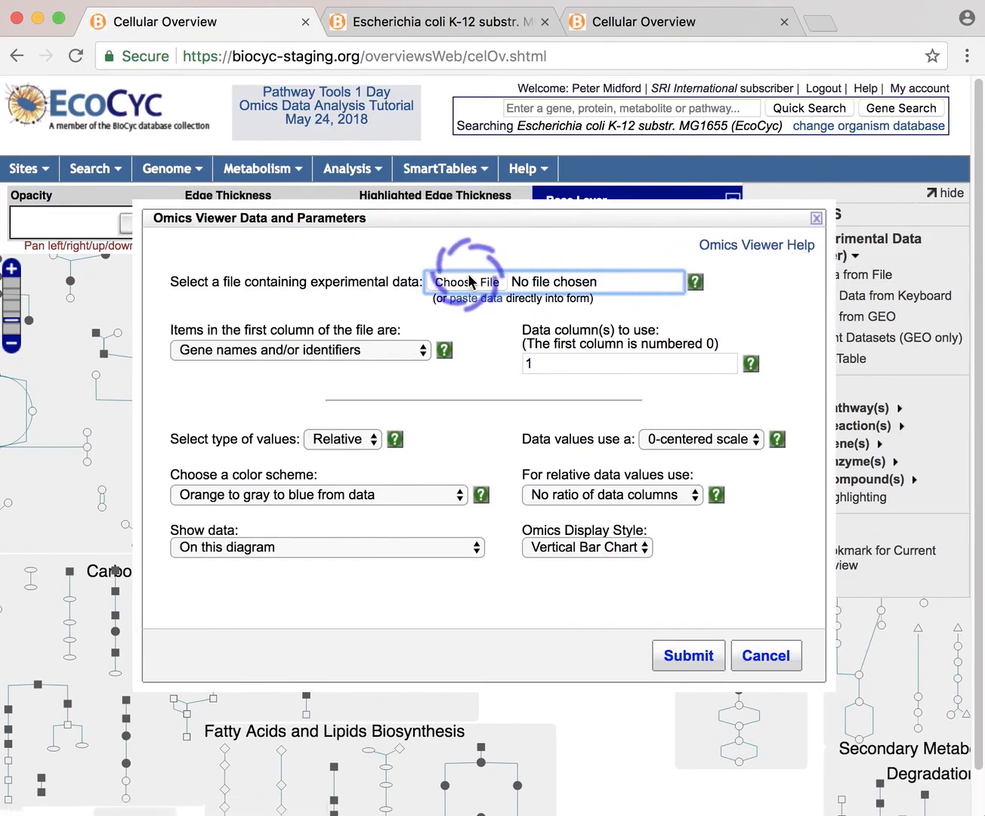
click(469, 283)
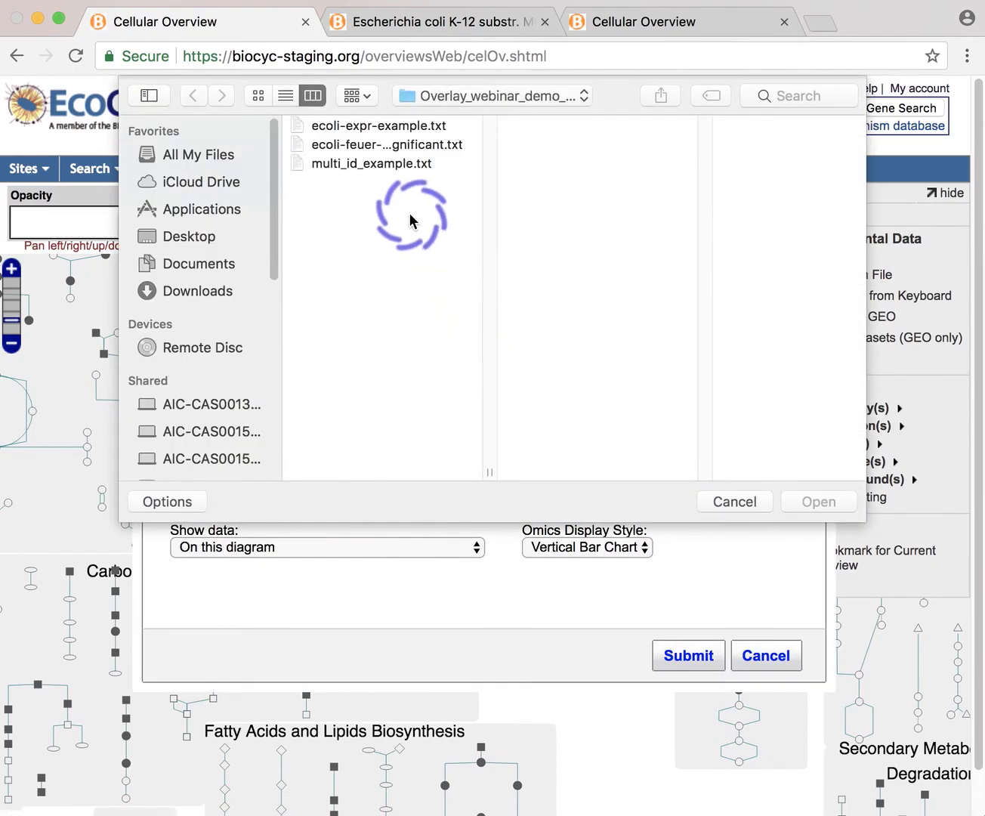
click(385, 145)
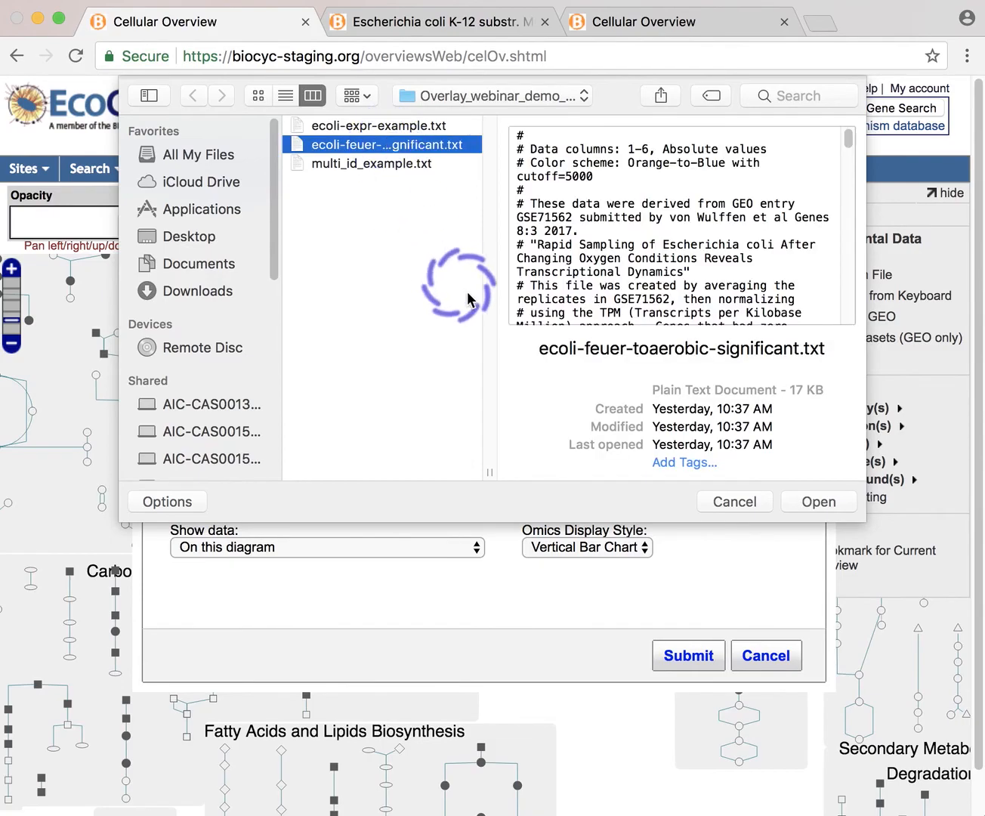
click(817, 500)
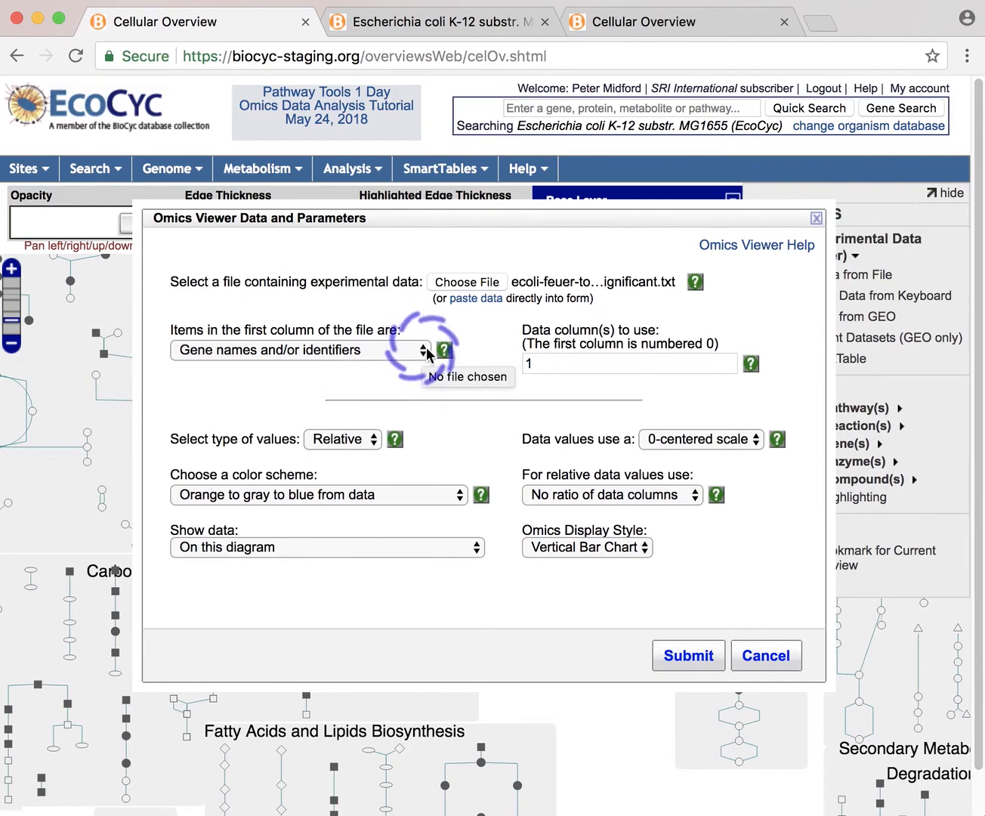
Step: Set the value type to Absolute, submit the upload with the default color scheme, and dismiss the omics data report
click(373, 440)
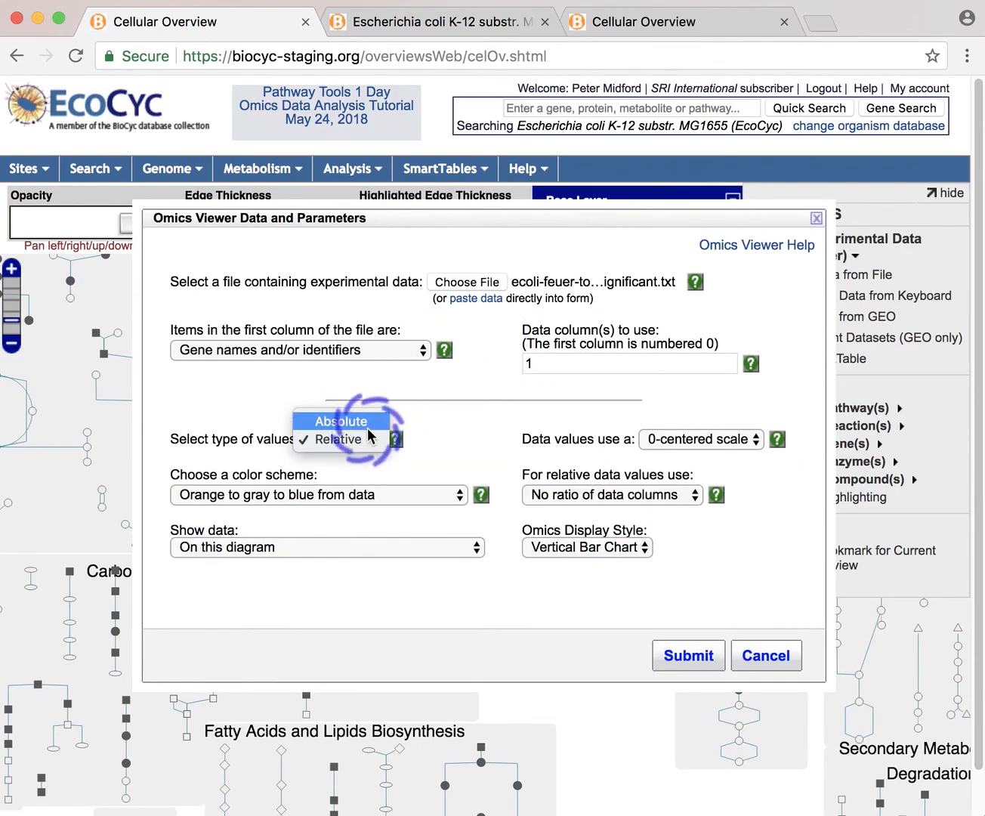
click(374, 424)
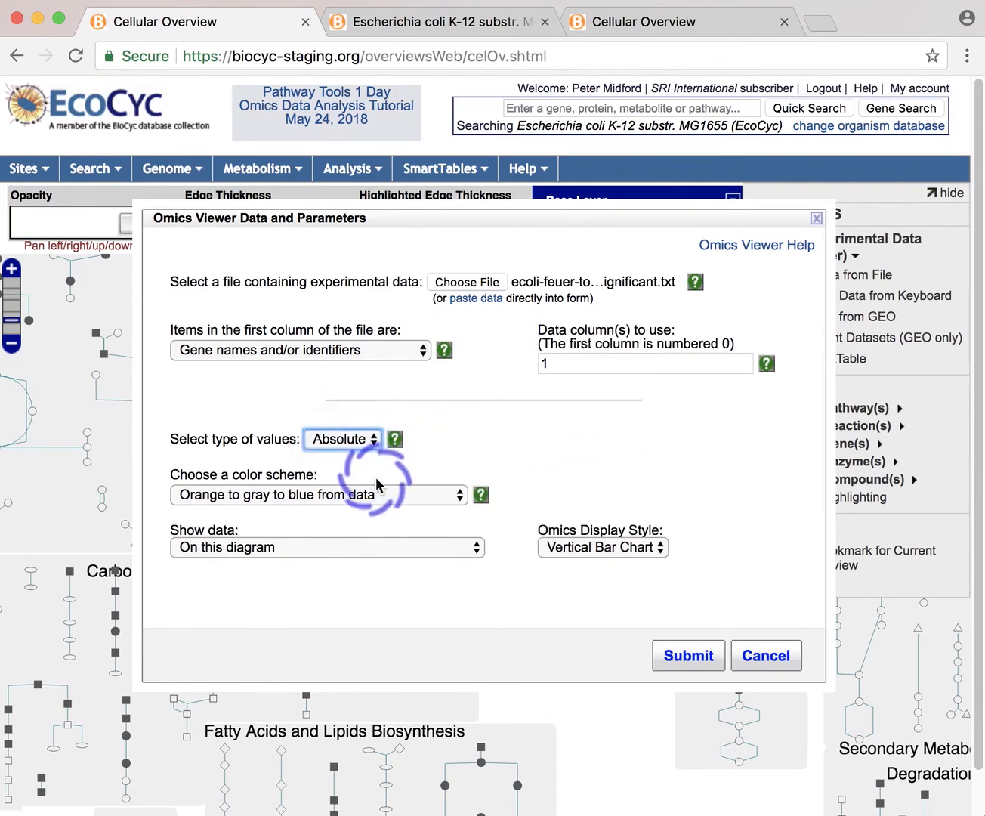
click(685, 657)
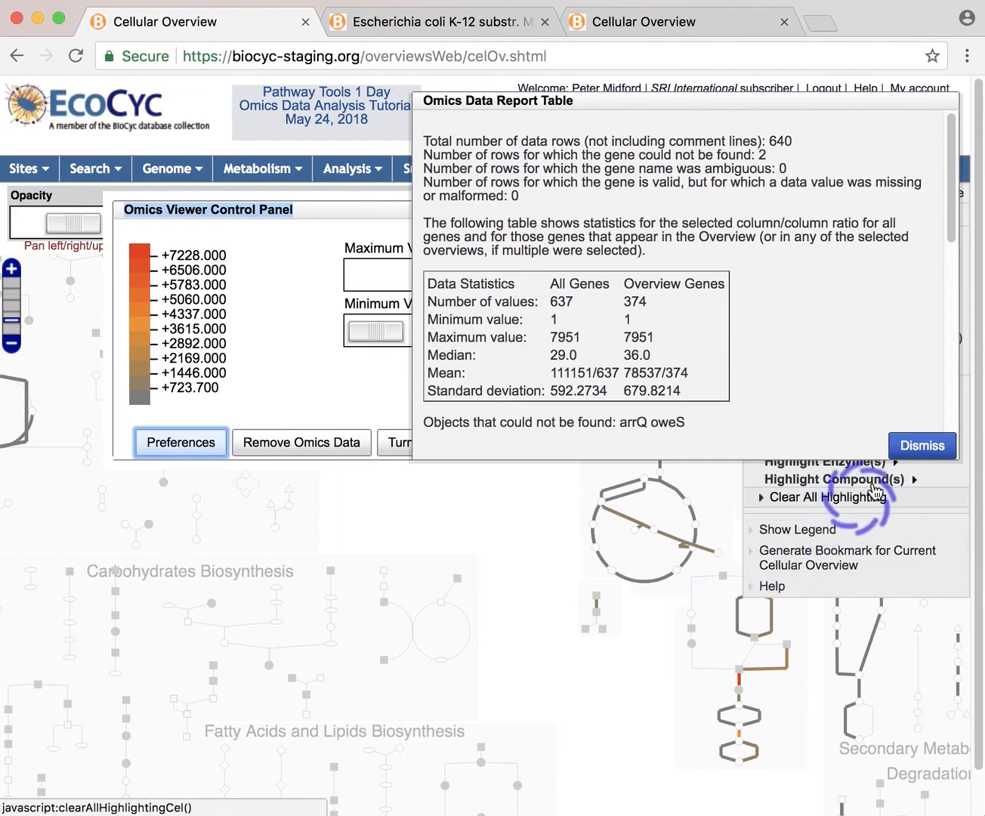
click(912, 452)
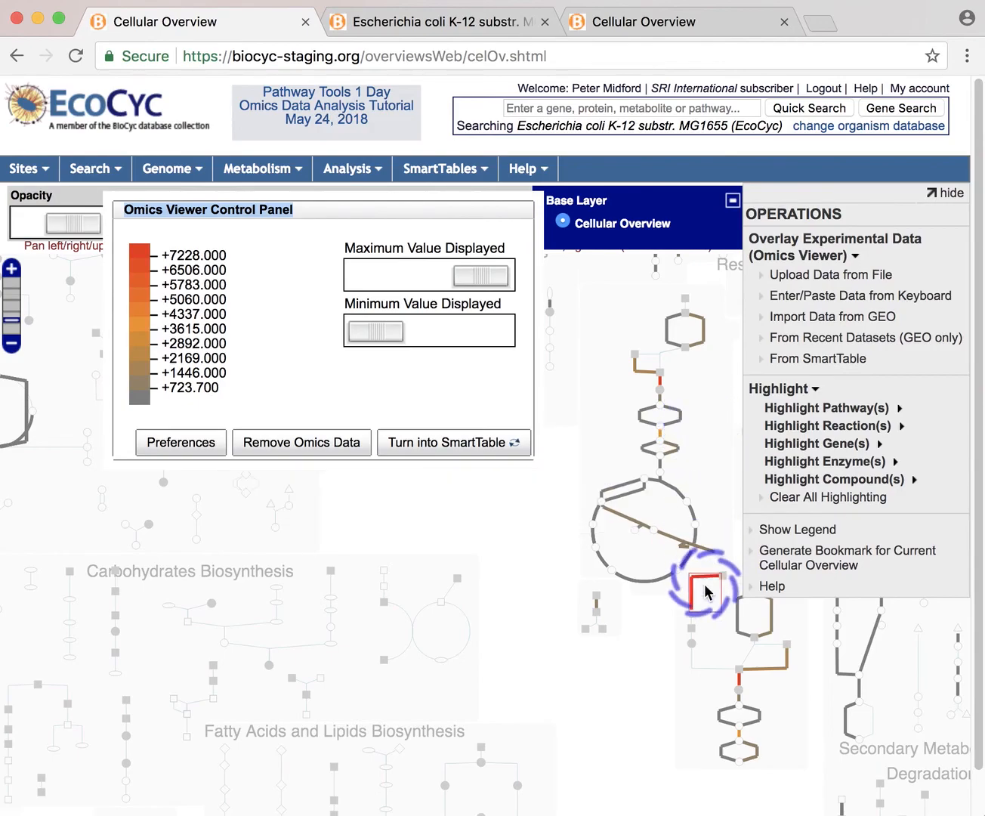
Step: Examine the overlay colors on the Fermentation pathways and the central metabolism pathways below them
scroll(630, 656, up, 1)
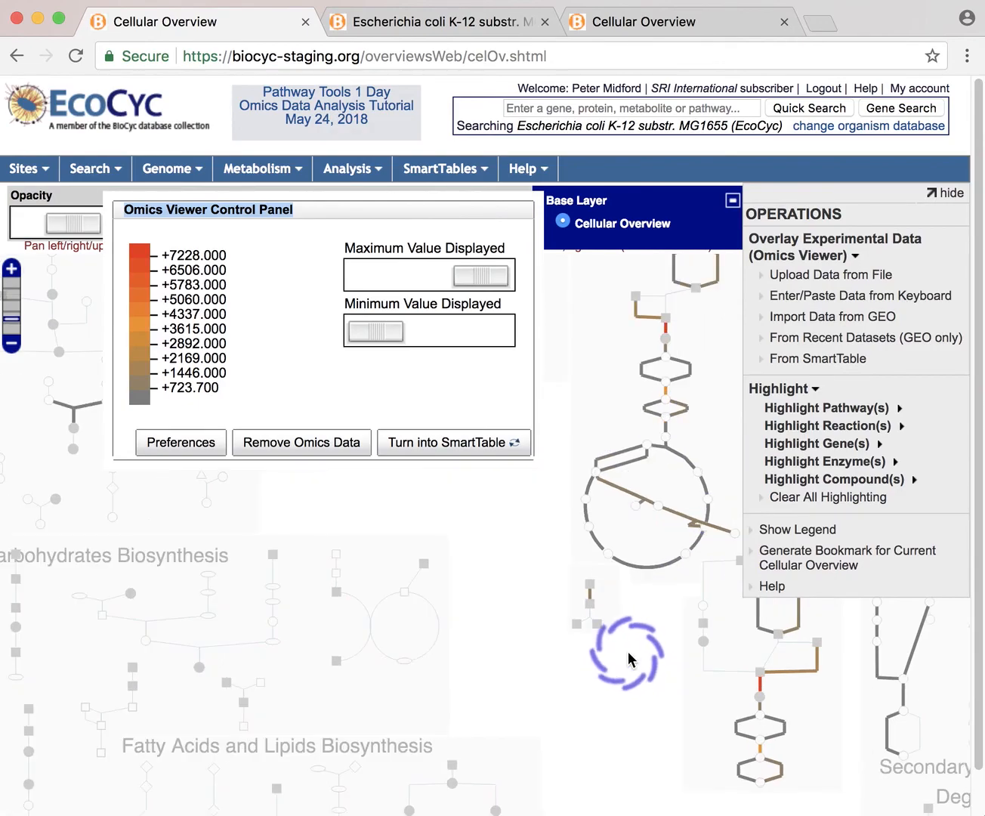
drag(521, 593, 496, 692)
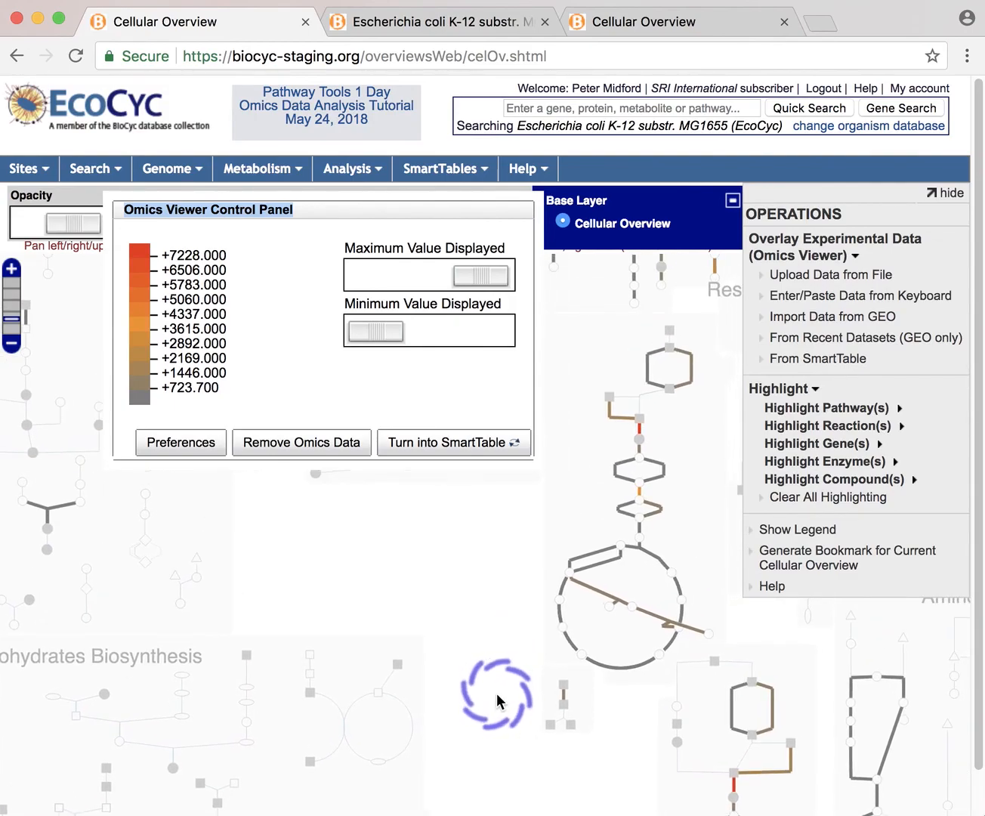
drag(491, 602, 469, 707)
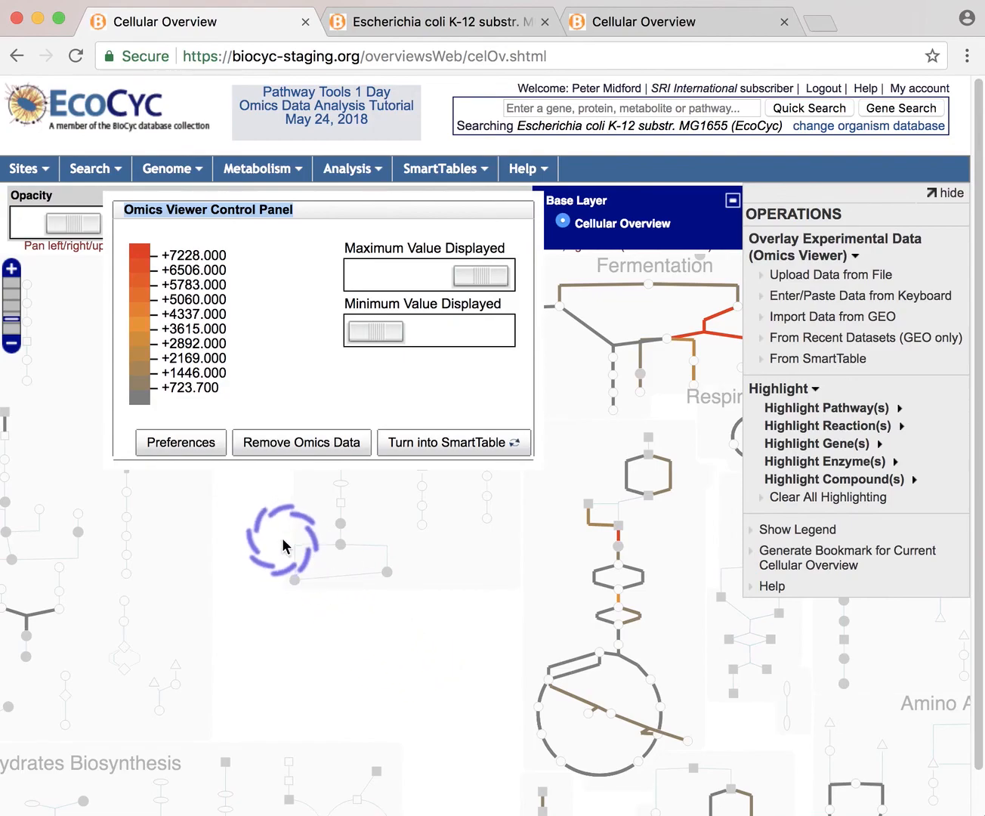
Step: Remove the current omics data and start a new upload with ecoli-feuer-toaerobic-significant.txt as the experimental data file
click(298, 445)
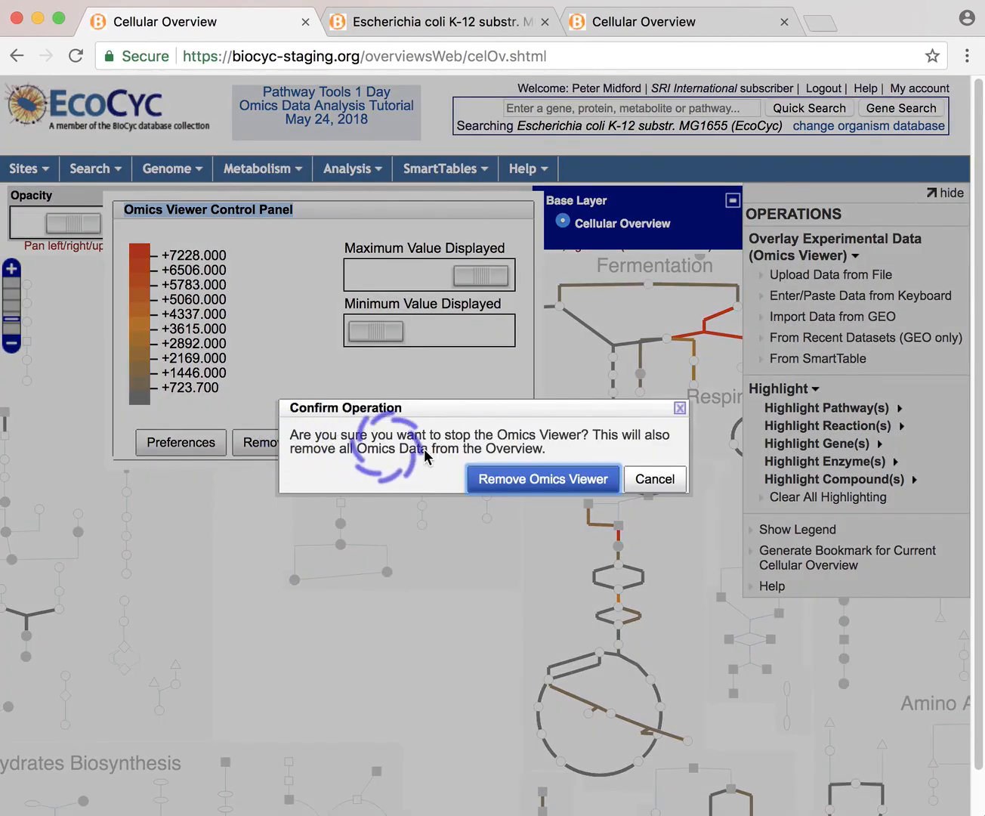
click(517, 481)
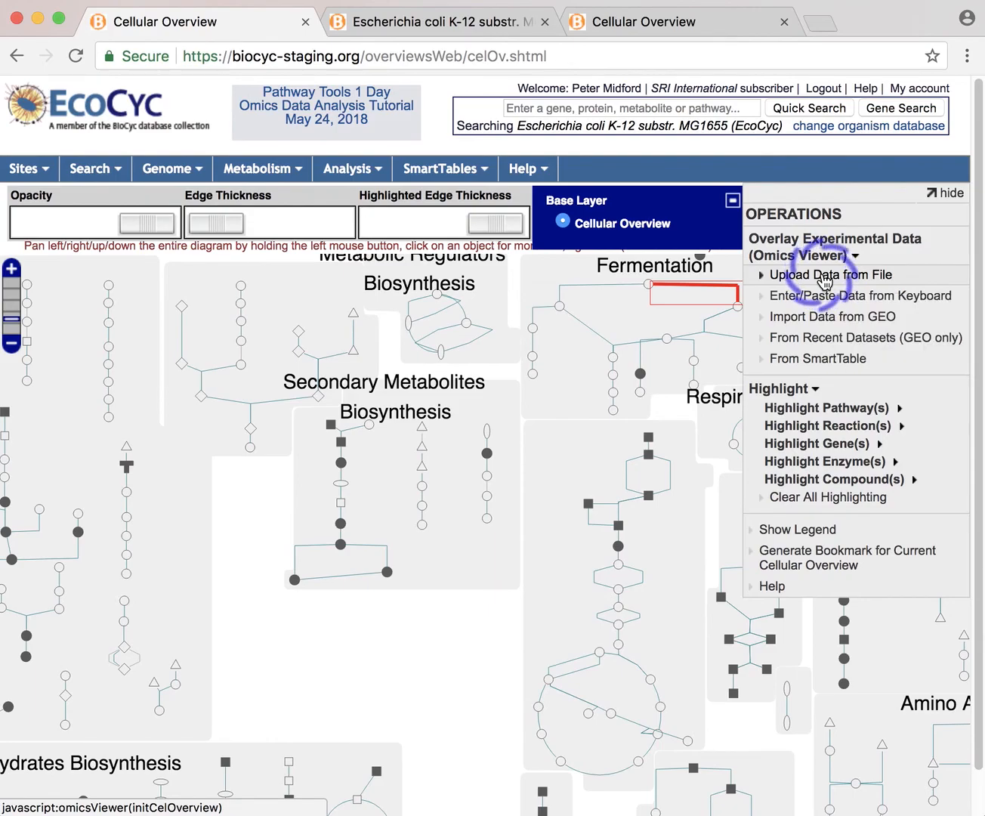
click(825, 278)
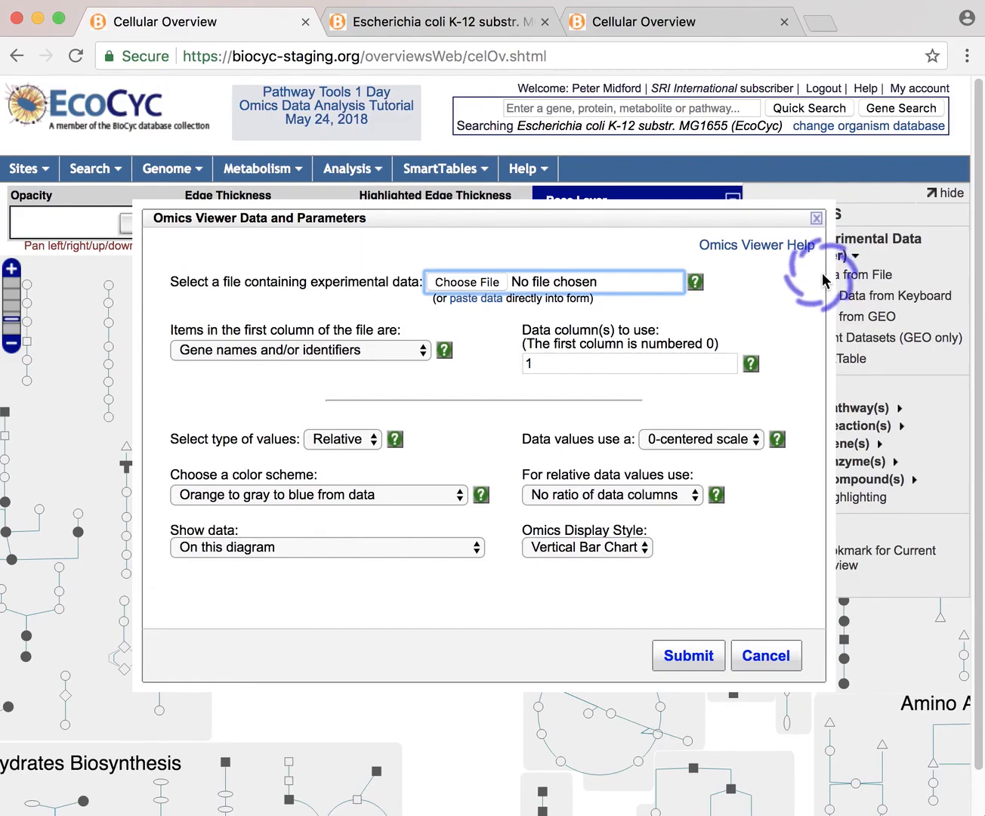
click(472, 283)
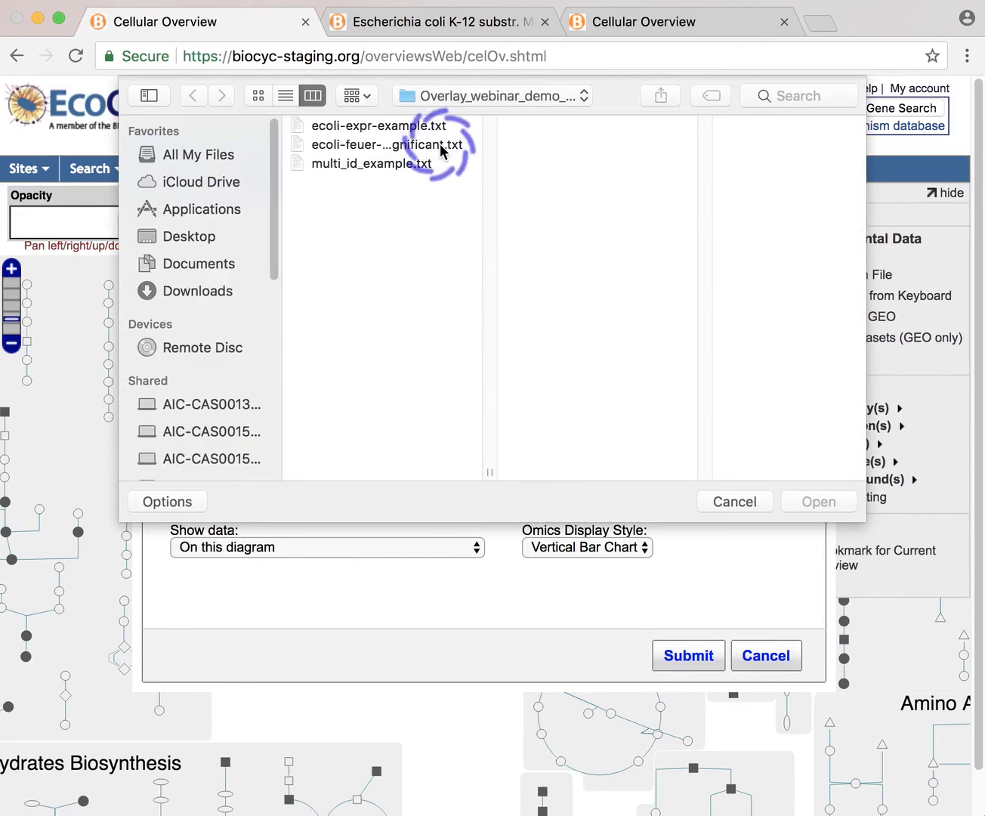
click(438, 144)
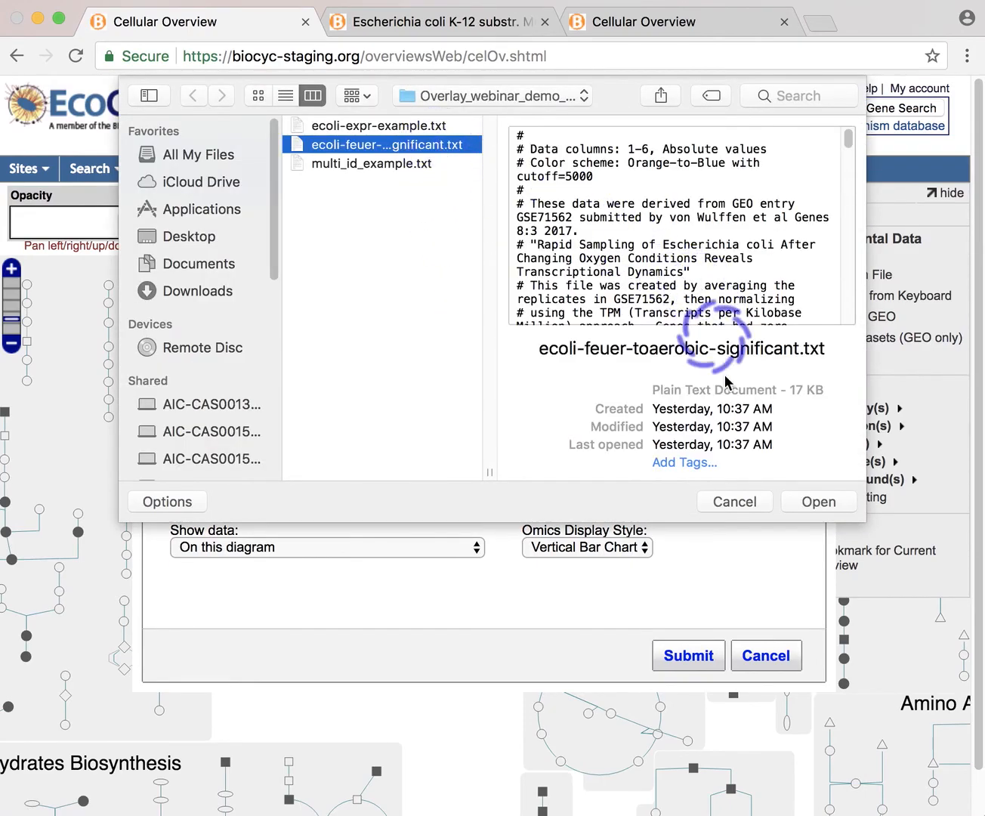
click(819, 501)
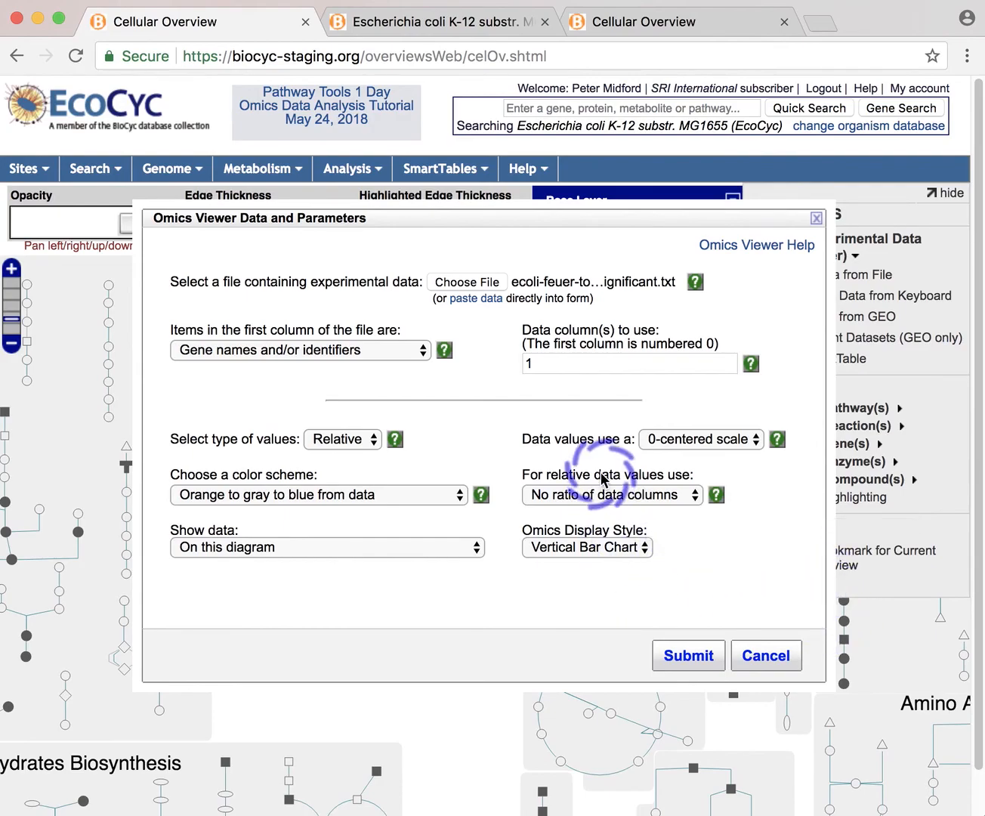
Step: Set the data columns to use to 1-6 and the type of values to Absolute
click(567, 363)
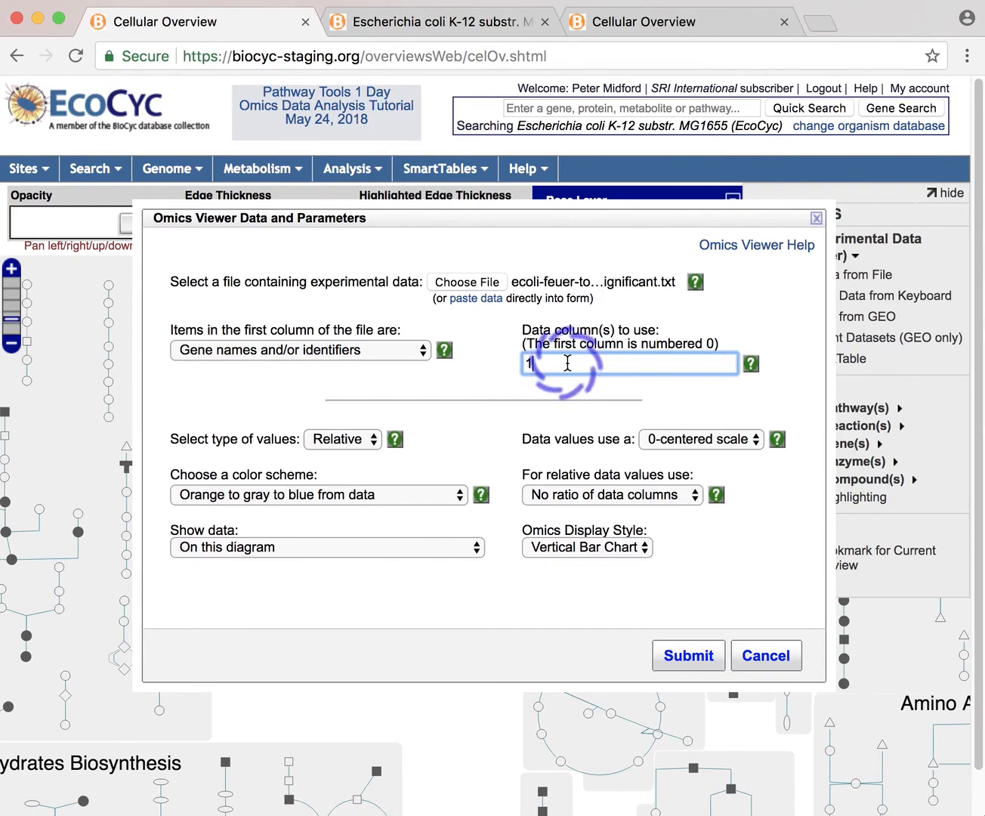
click(557, 364)
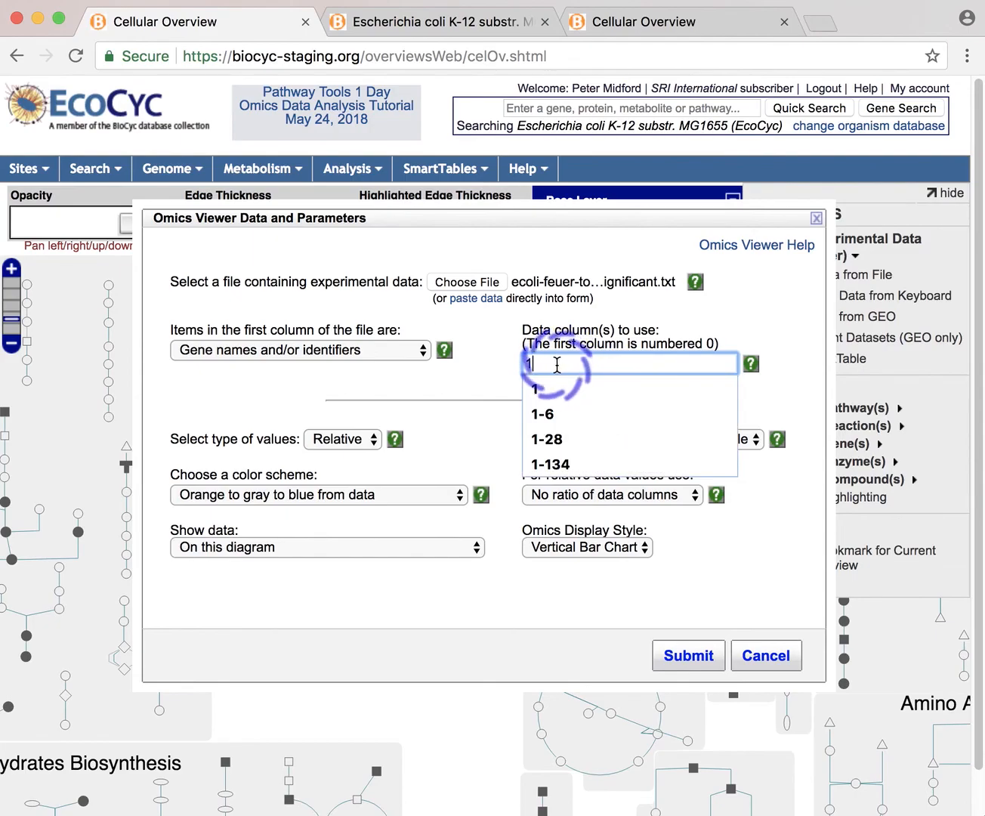
text(-)
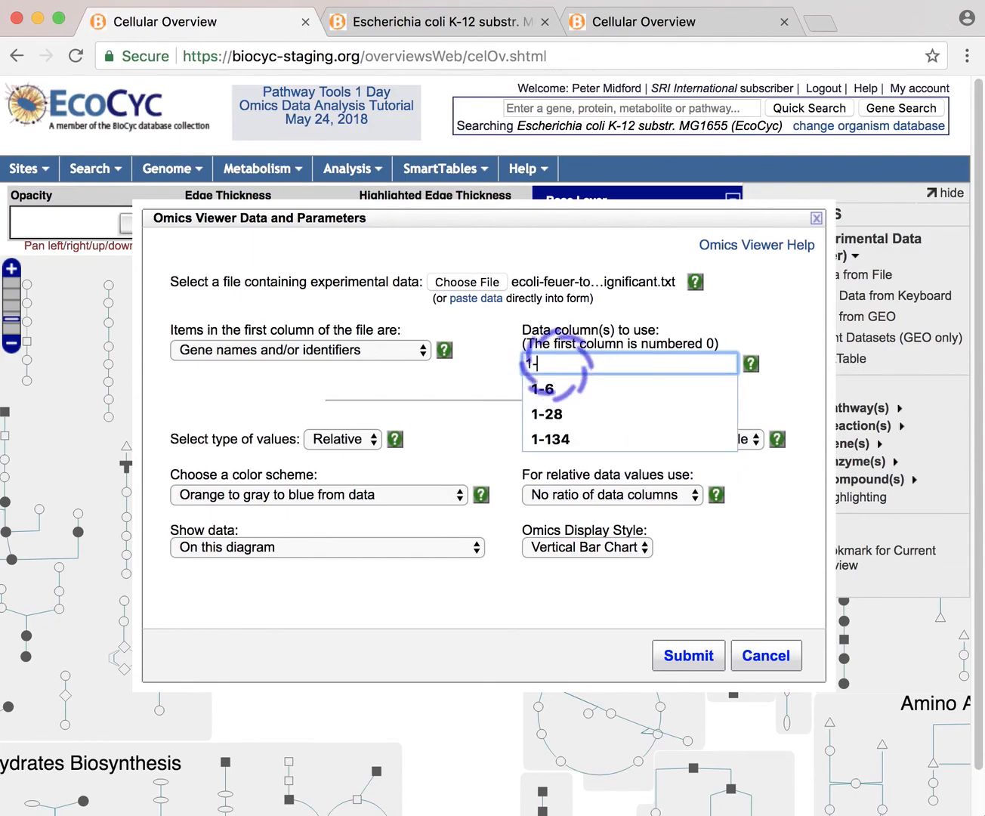
text(6)
click(598, 420)
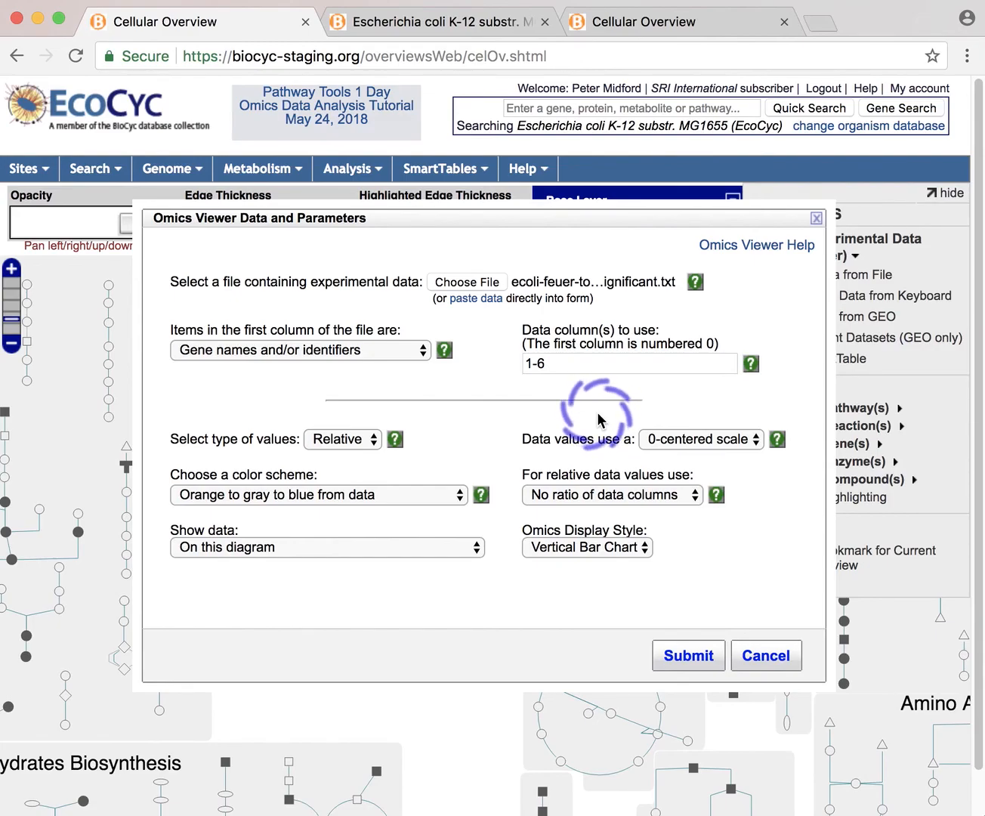
click(367, 443)
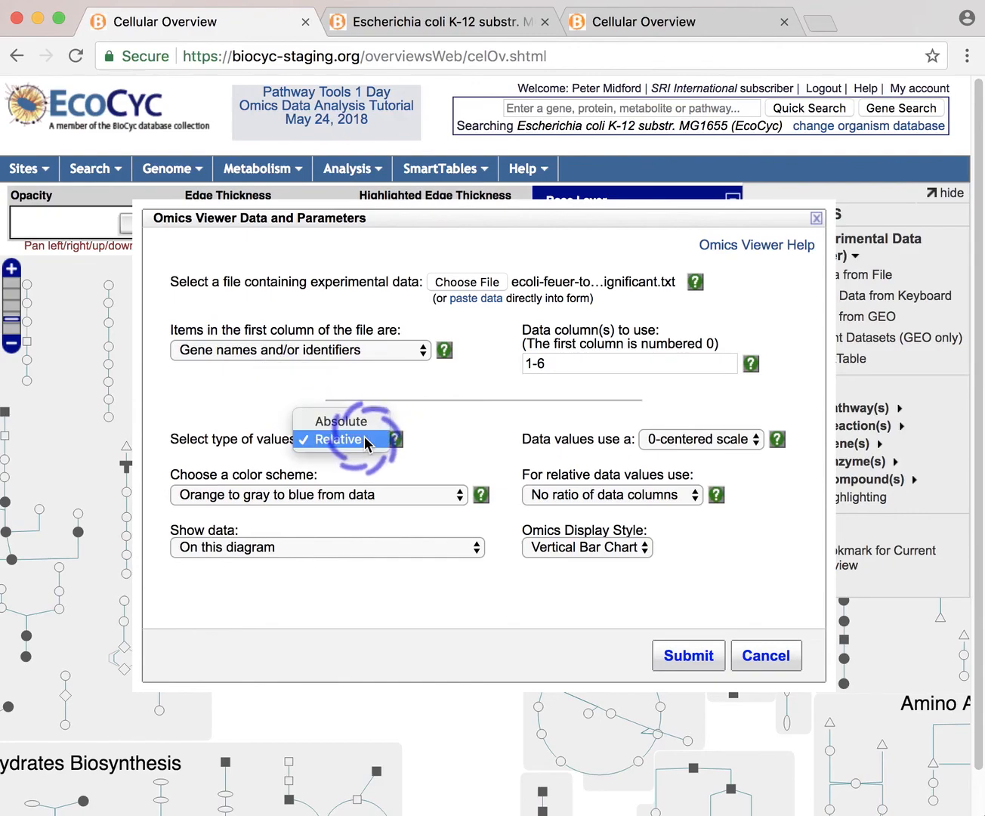
click(362, 424)
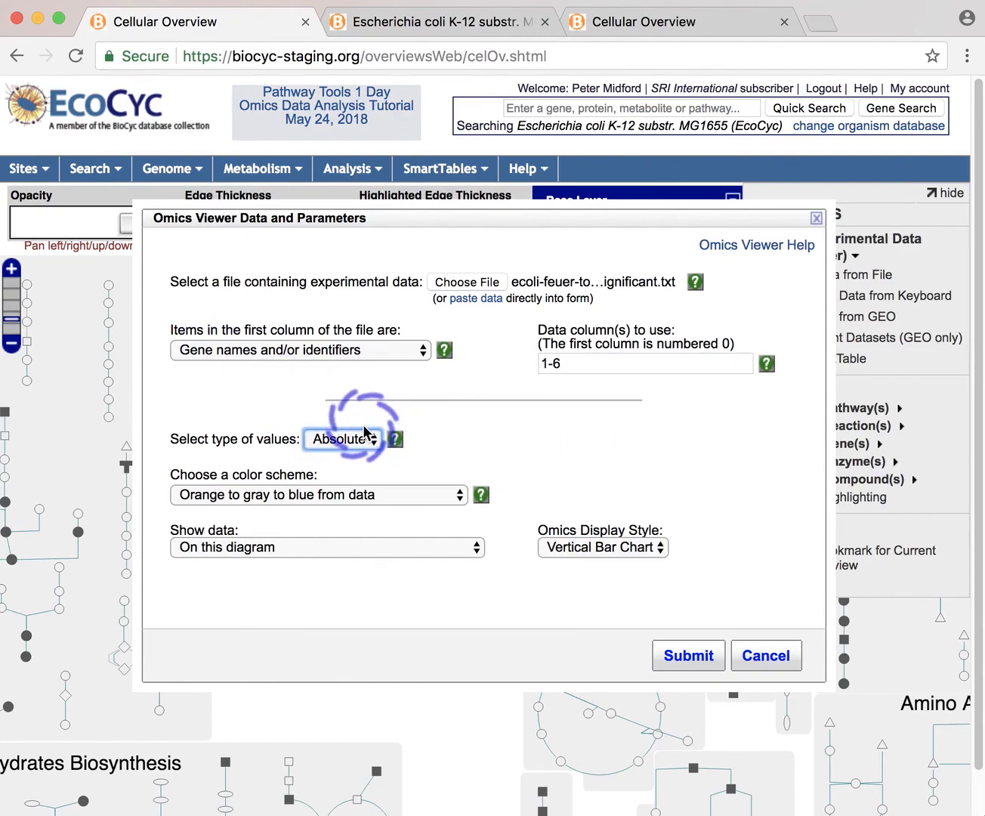
Step: Choose the color scheme Orange to gray to blue with a maximum cutoff, and set the cutoff to 3000
click(389, 498)
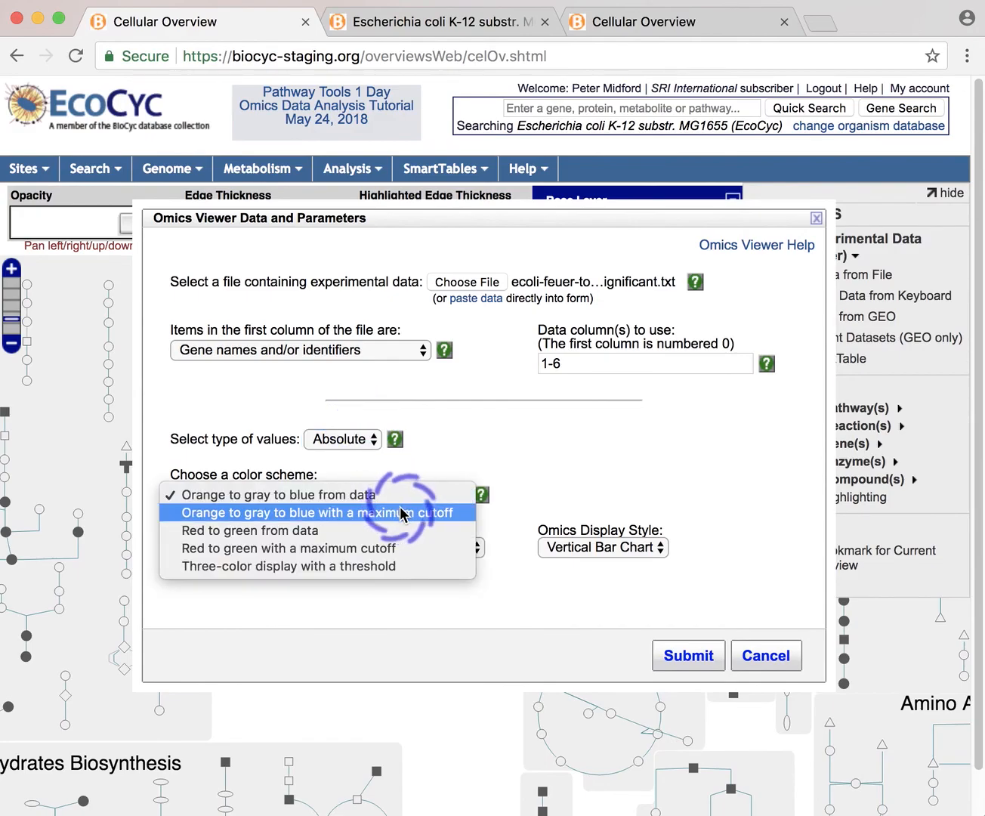
click(402, 514)
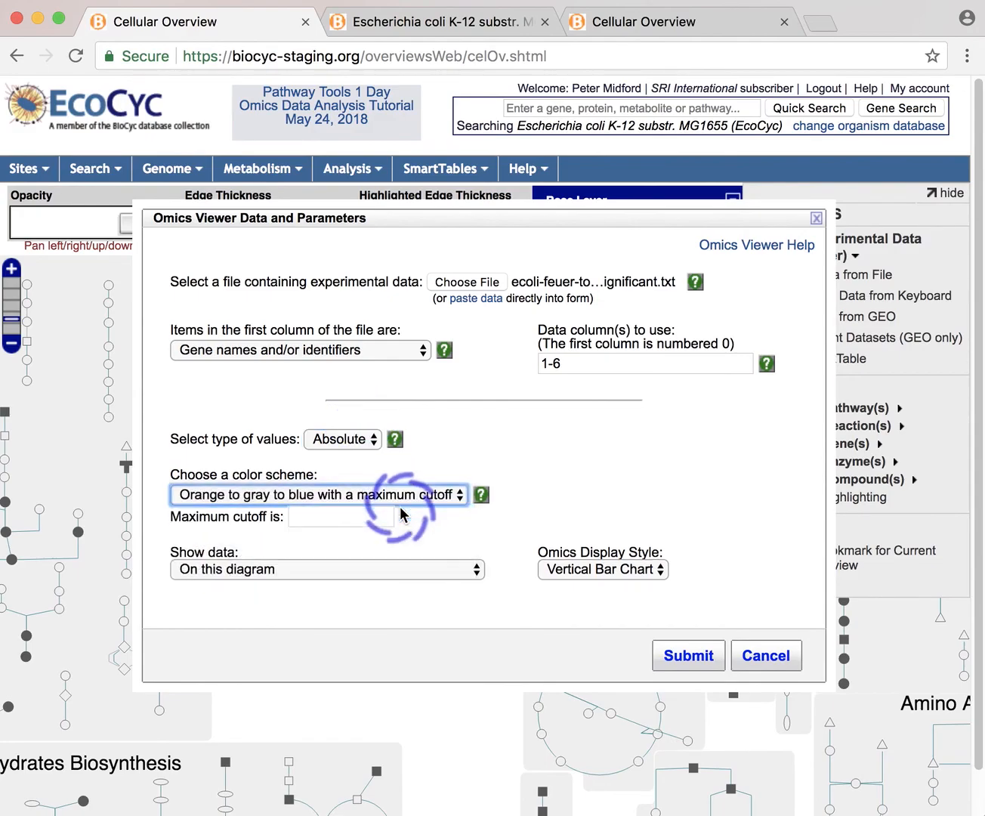
click(324, 519)
text(3000)
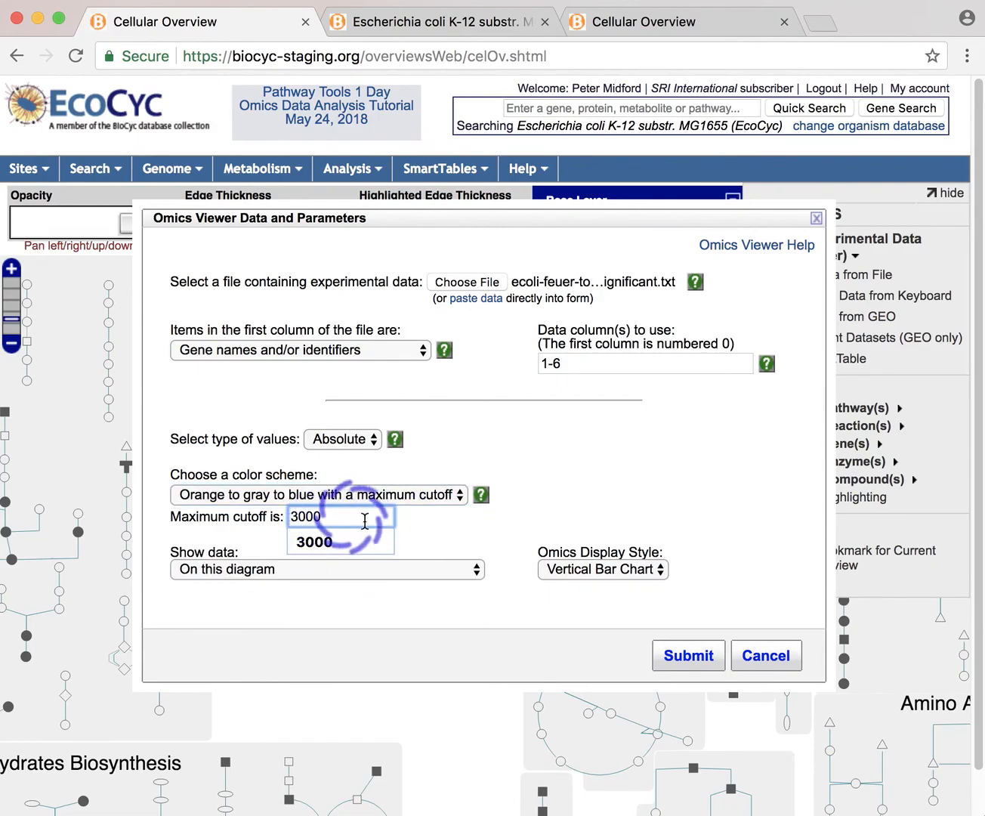
click(416, 527)
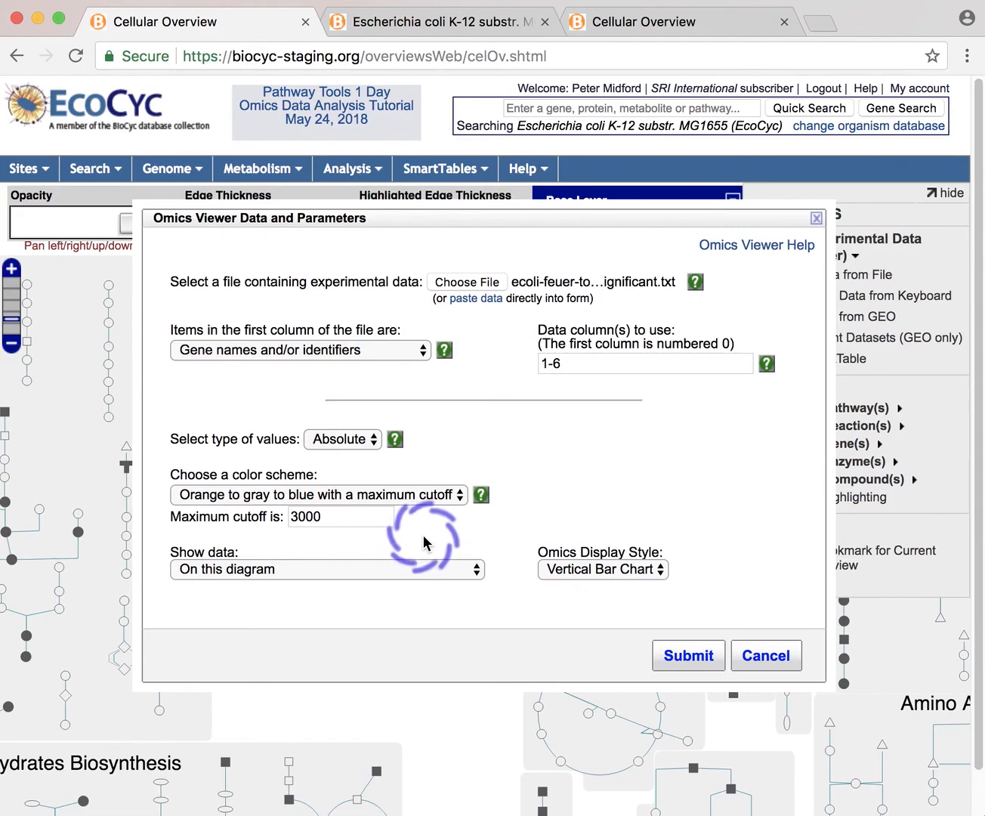
Step: Show the data both on this diagram and as a table in a new tab with 20 top-scoring pathways, and submit
click(476, 565)
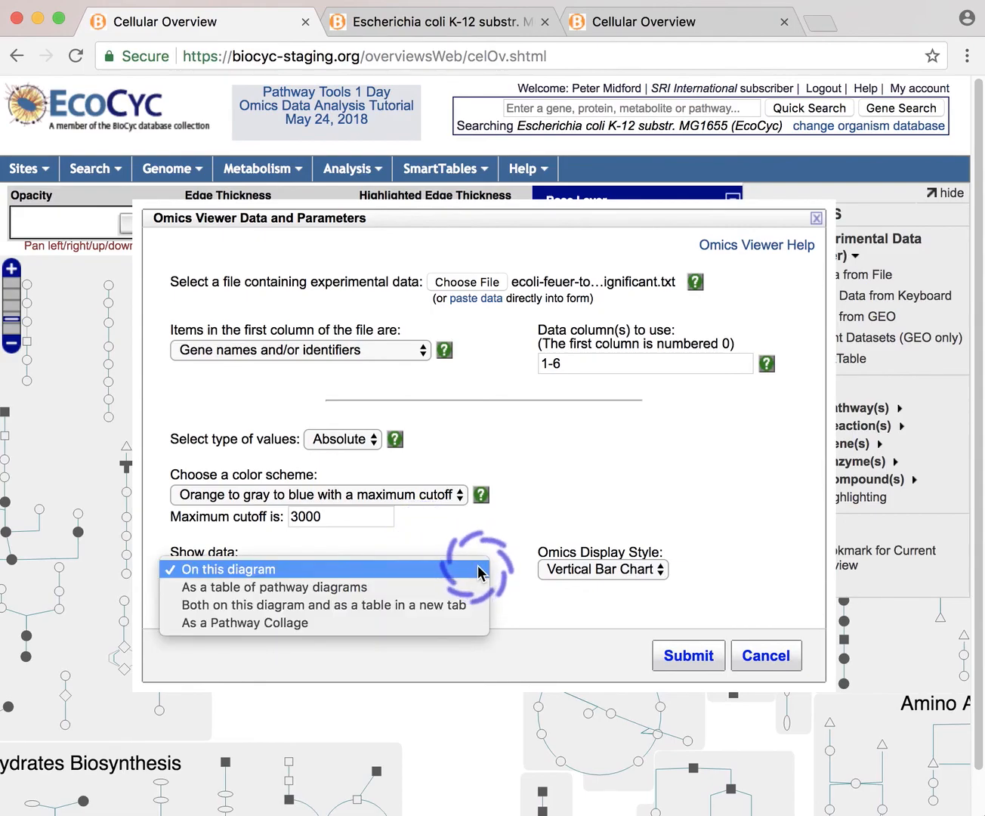
click(463, 603)
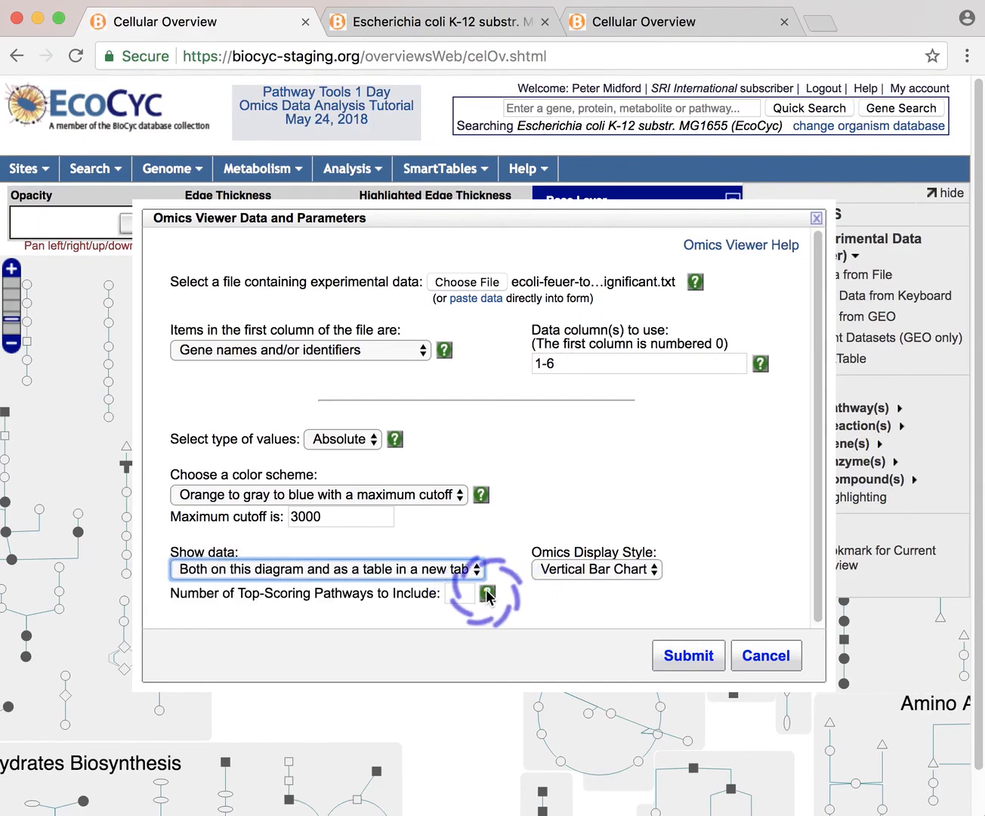
click(459, 594)
text(20)
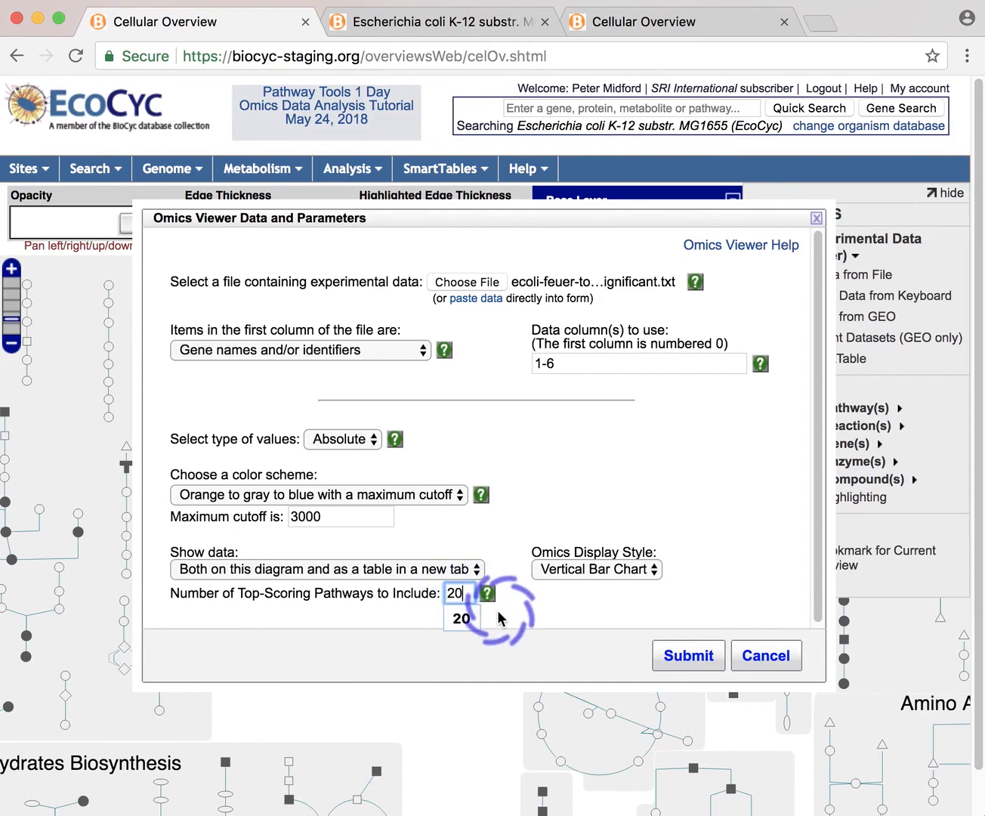
click(504, 610)
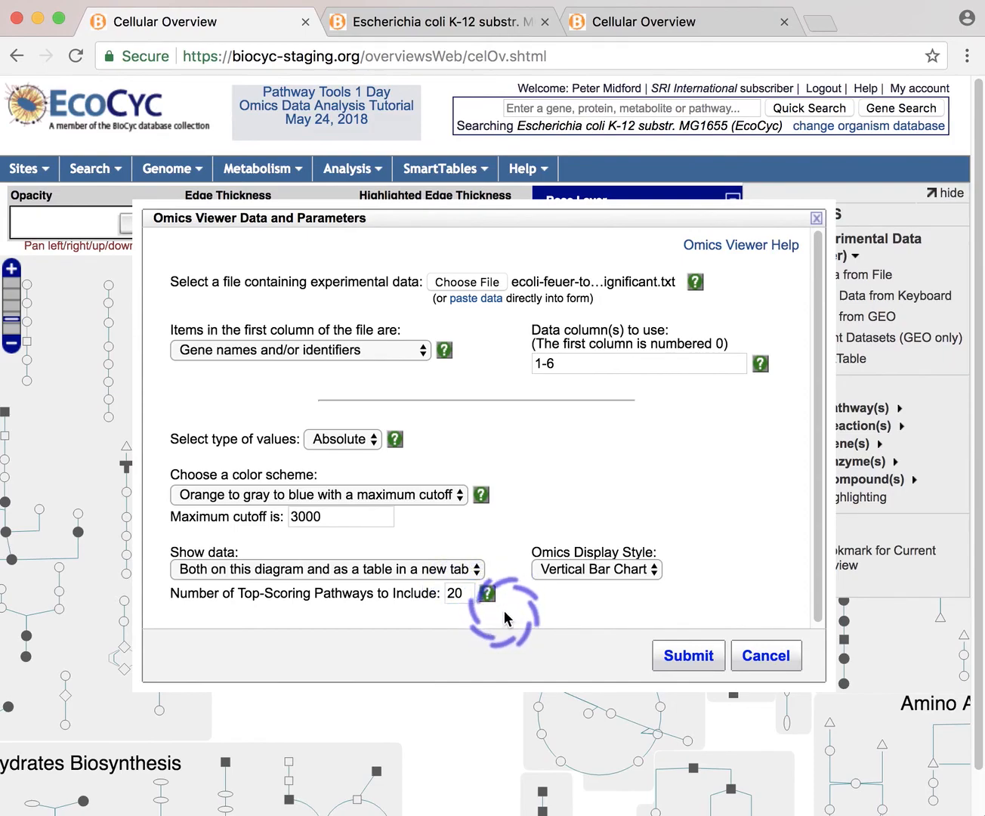
click(540, 716)
click(693, 657)
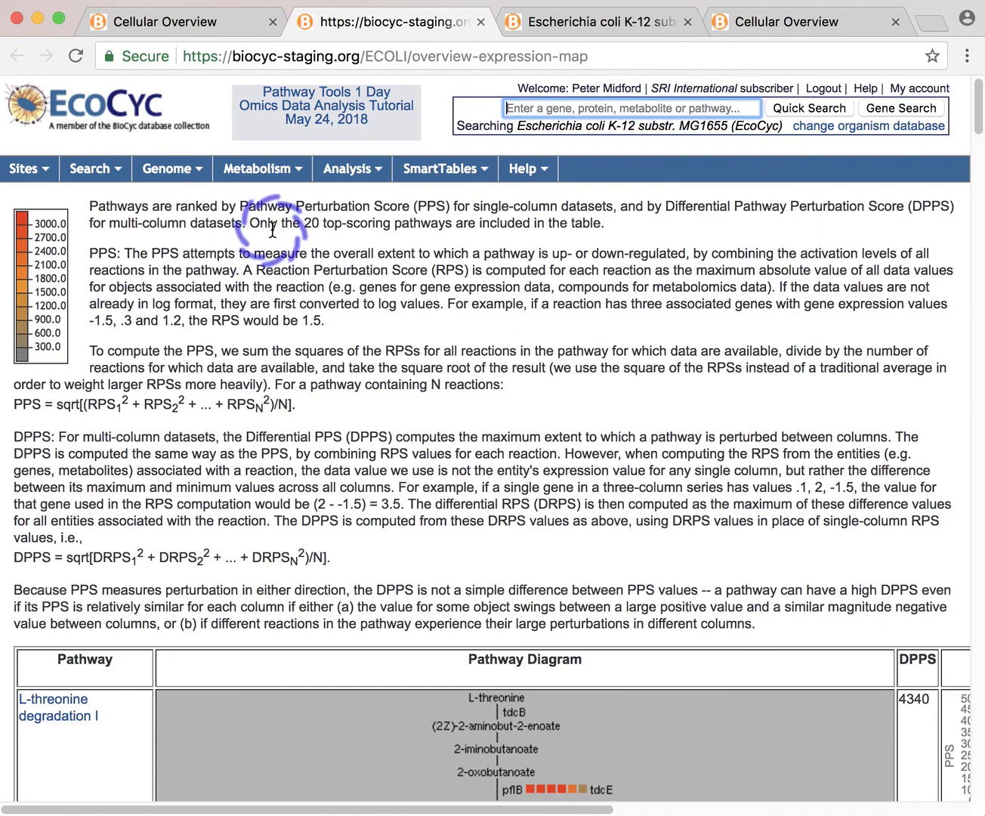
Step: Return to the Cellular Overview diagram and open the omics chart for the 2-oxobutanoate to propanoyl-CoA reaction in L-threonine degradation I
click(204, 26)
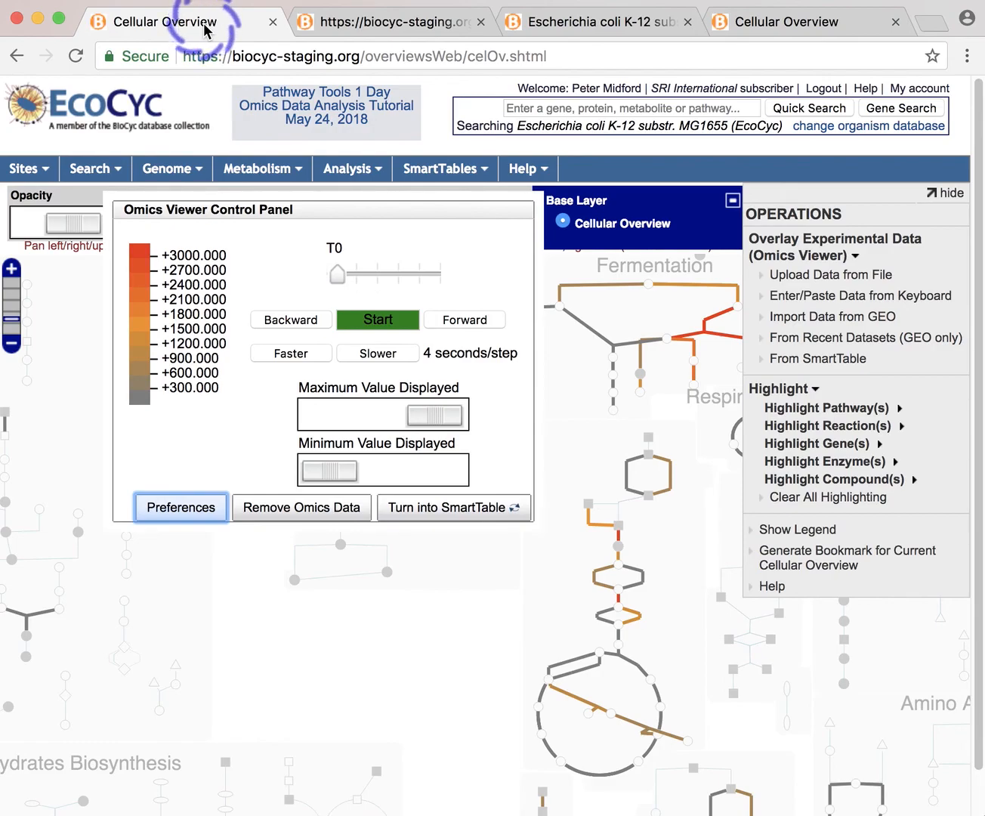
click(12, 342)
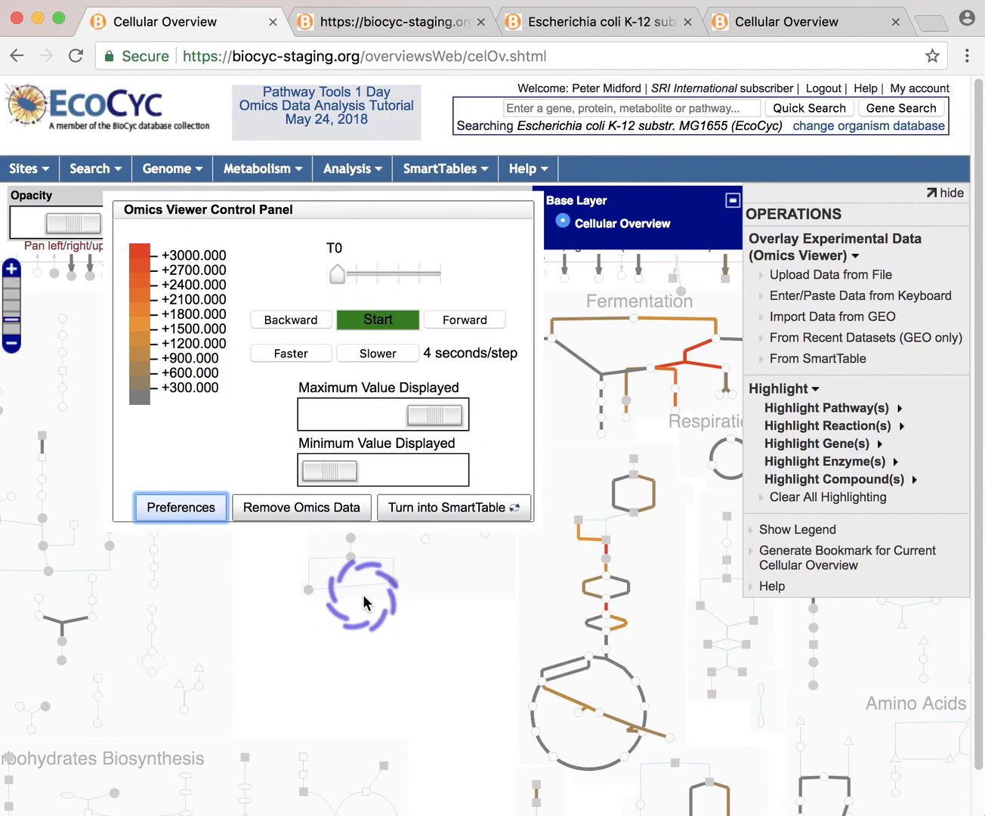
scroll(362, 594, down, 2)
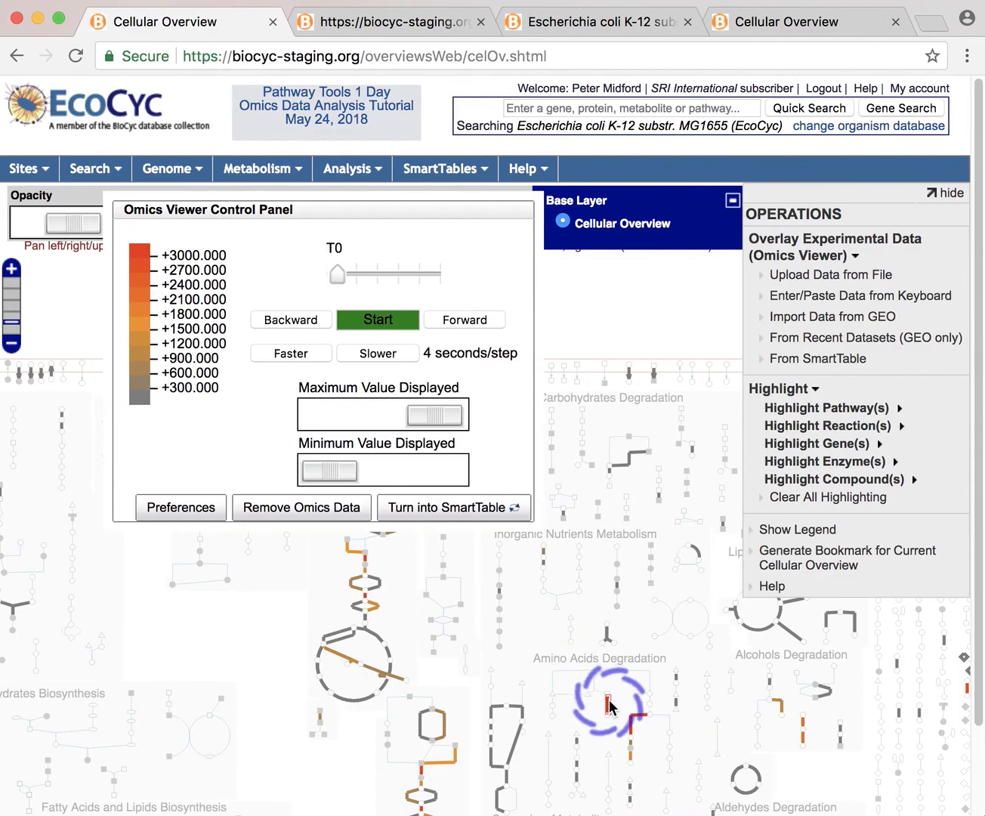
mouse_move(636, 723)
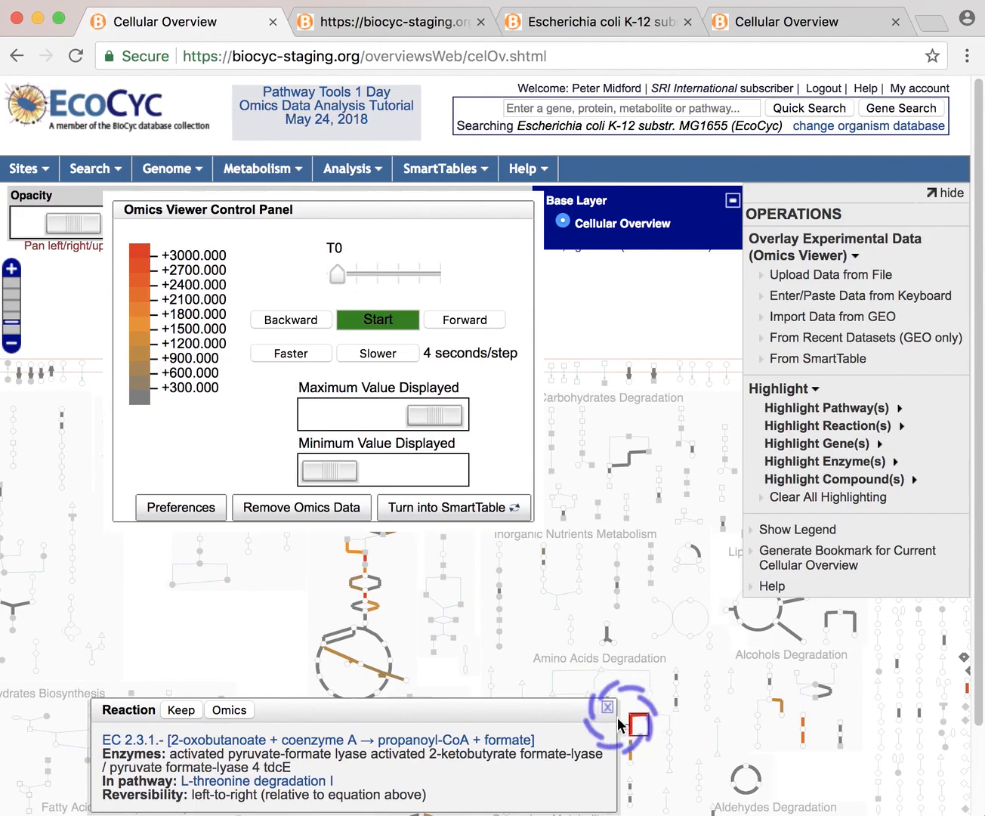
click(234, 706)
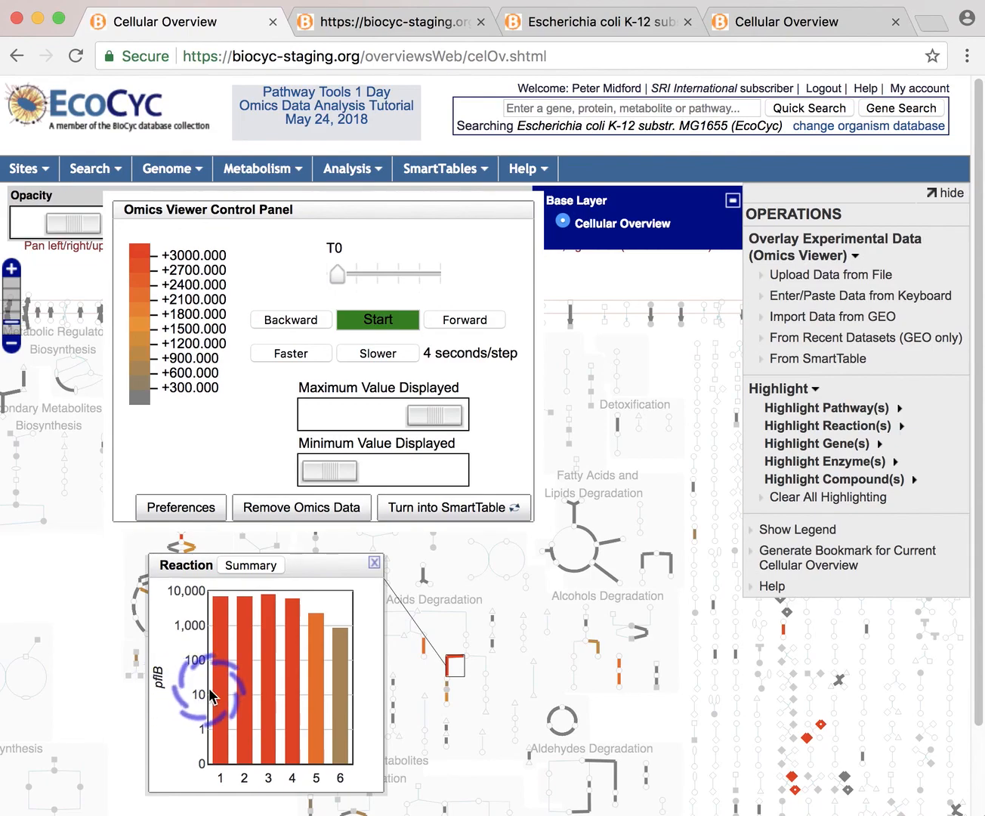
mouse_move(244, 689)
mouse_move(274, 690)
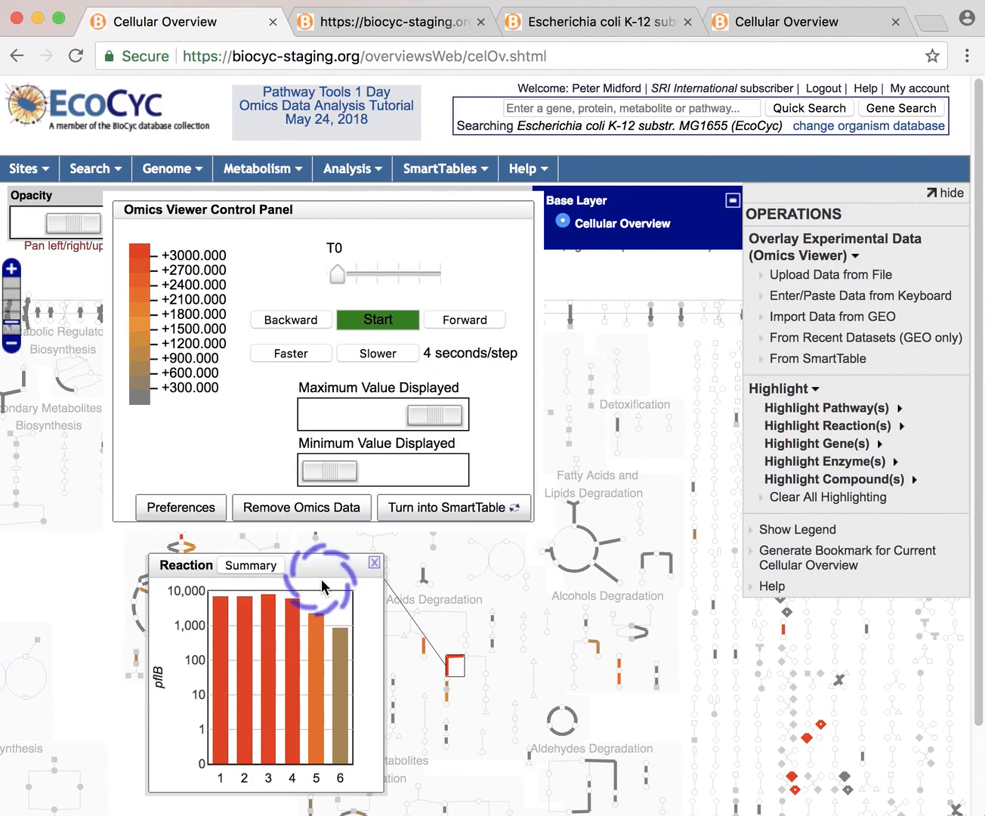
Step: Change the reaction's omics popup to an XY Plot with time points labelled by Column Labels, and close the popup after viewing it
click(193, 513)
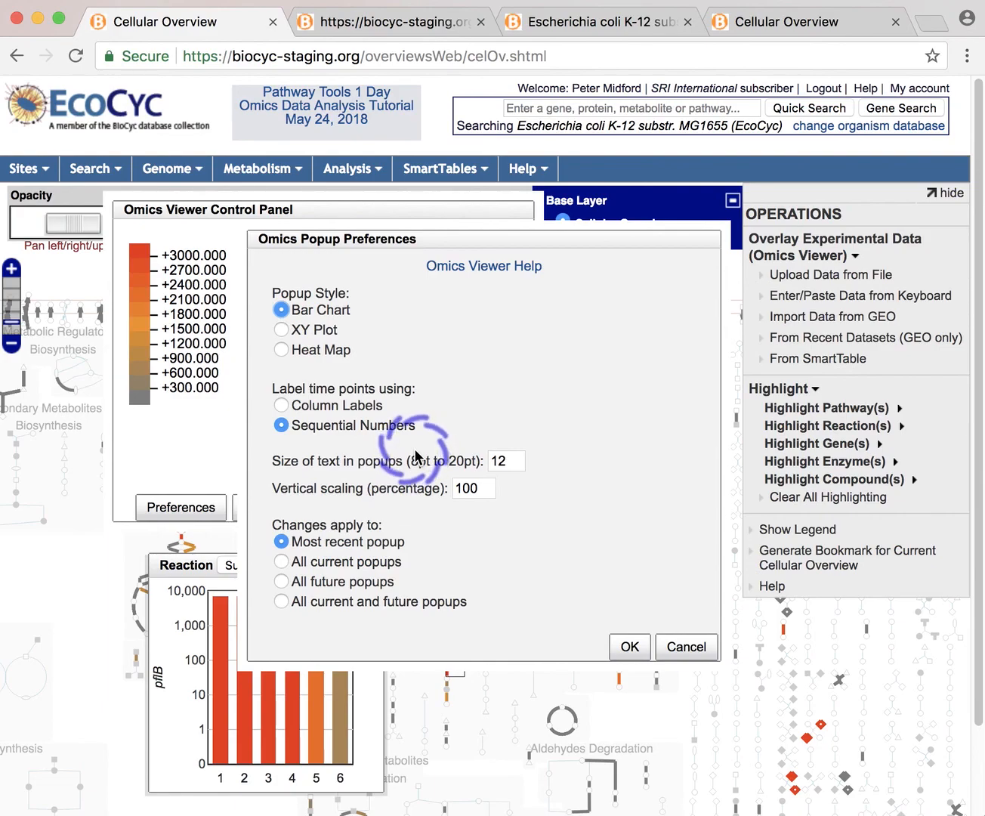
click(279, 332)
click(280, 405)
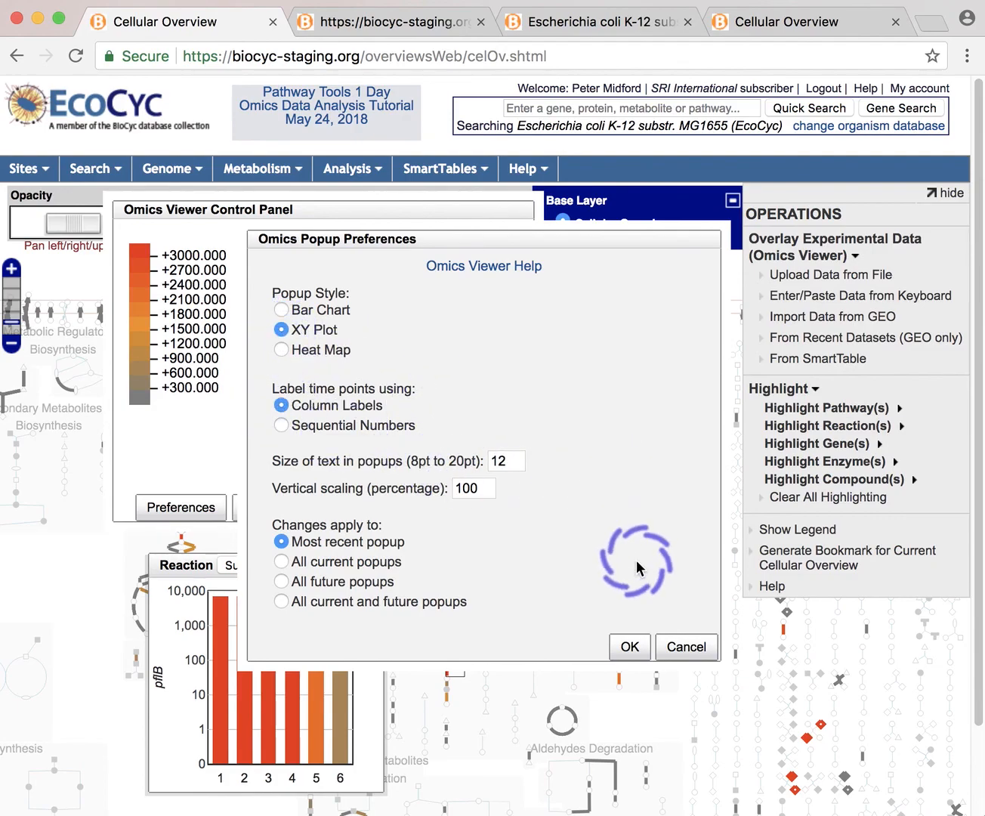
click(627, 648)
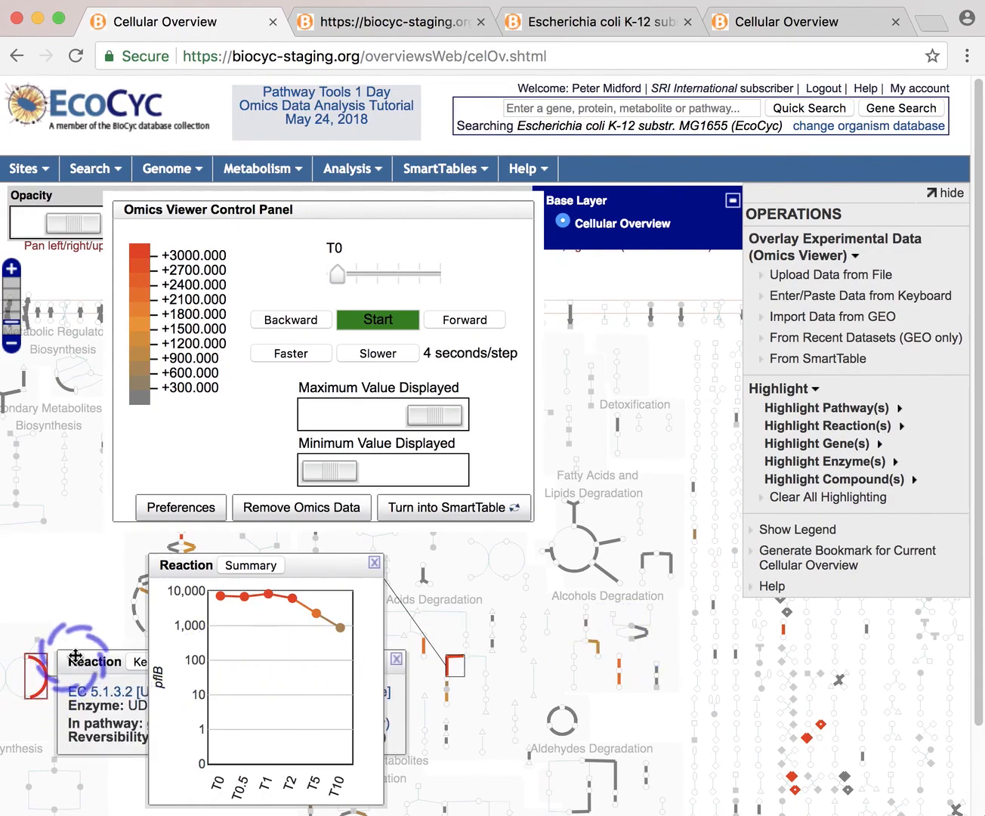
mouse_move(423, 576)
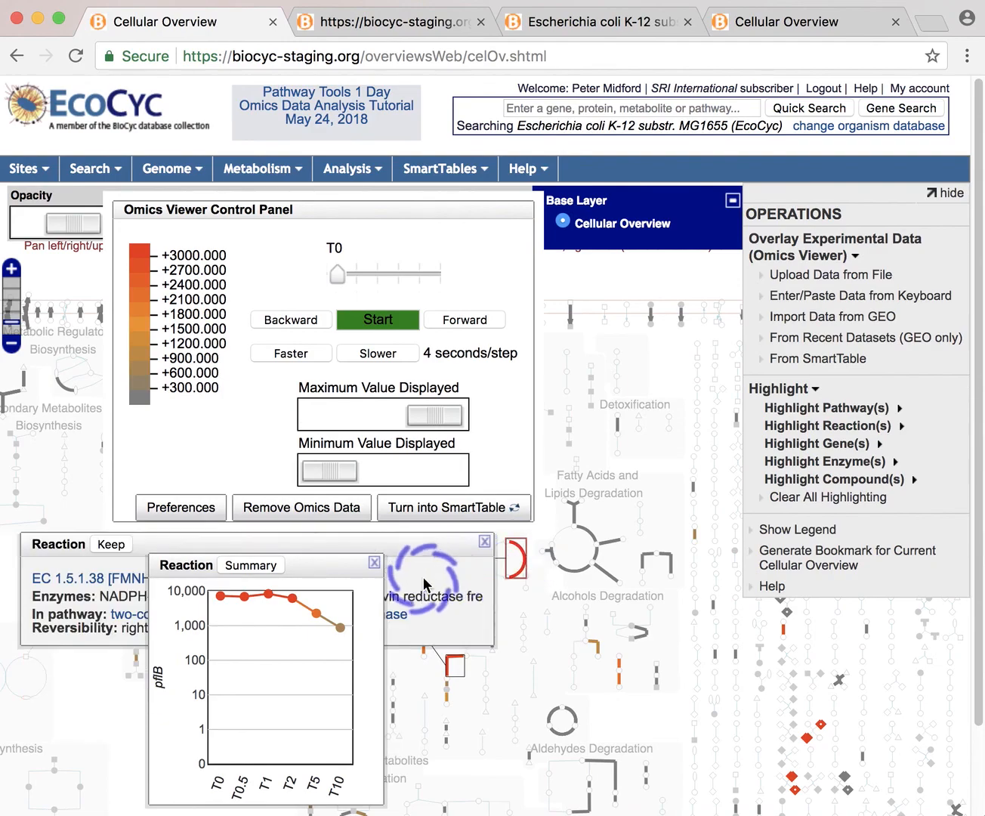
click(377, 562)
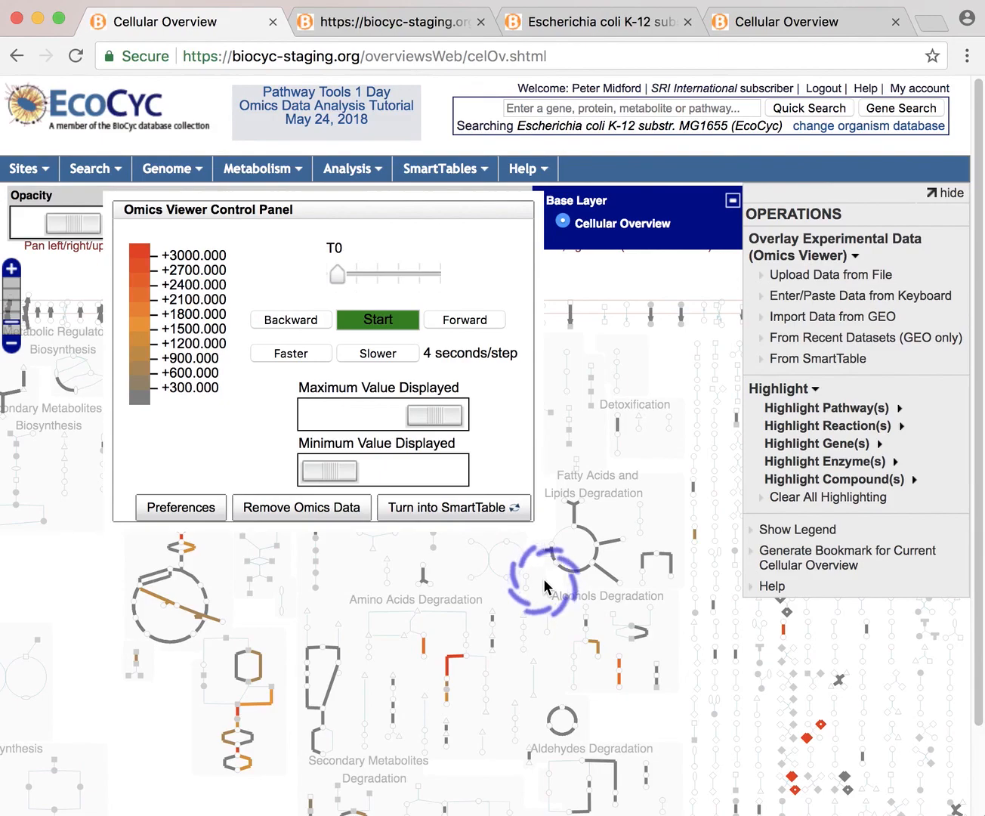
Step: Start the time-point animation and move the Omics Viewer Control Panel clear of the Fermentation and Carbohydrates Degradation pathways
click(385, 321)
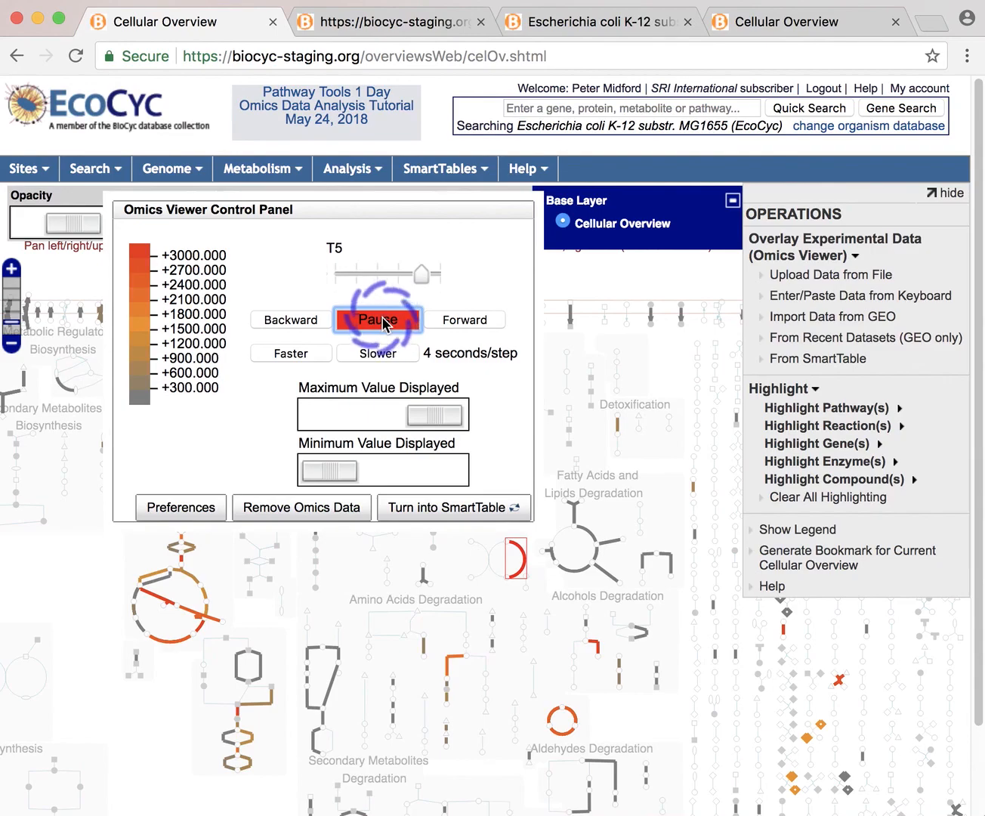
drag(395, 220, 576, 332)
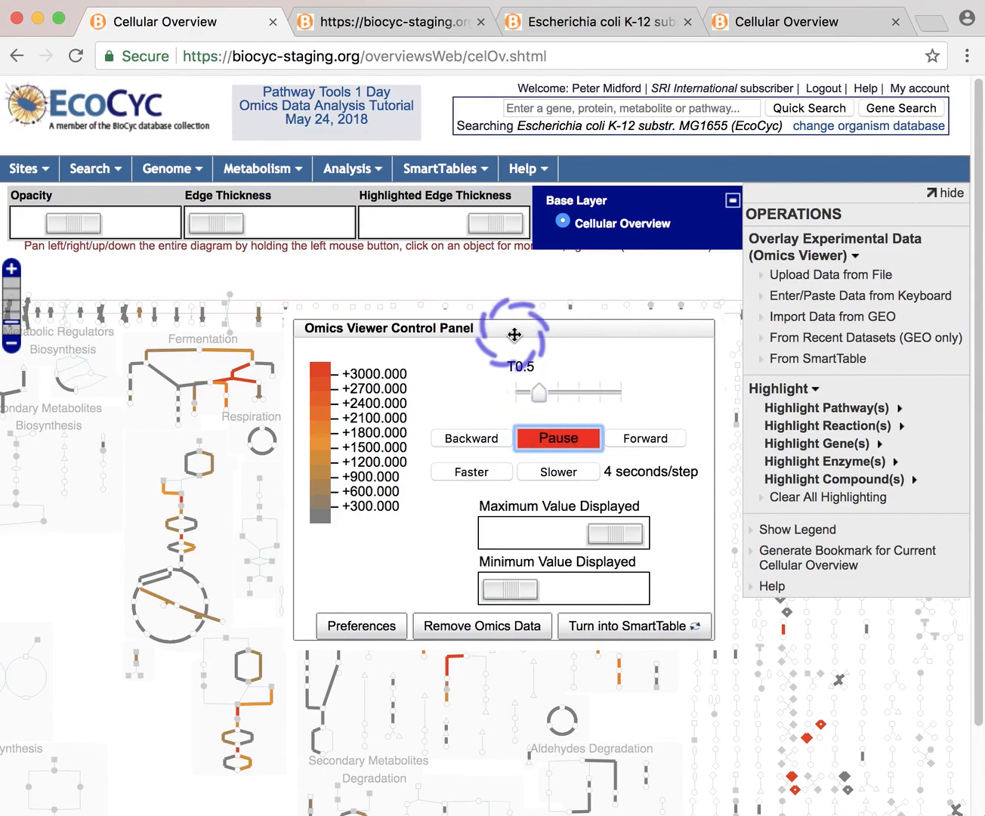
drag(512, 334, 742, 296)
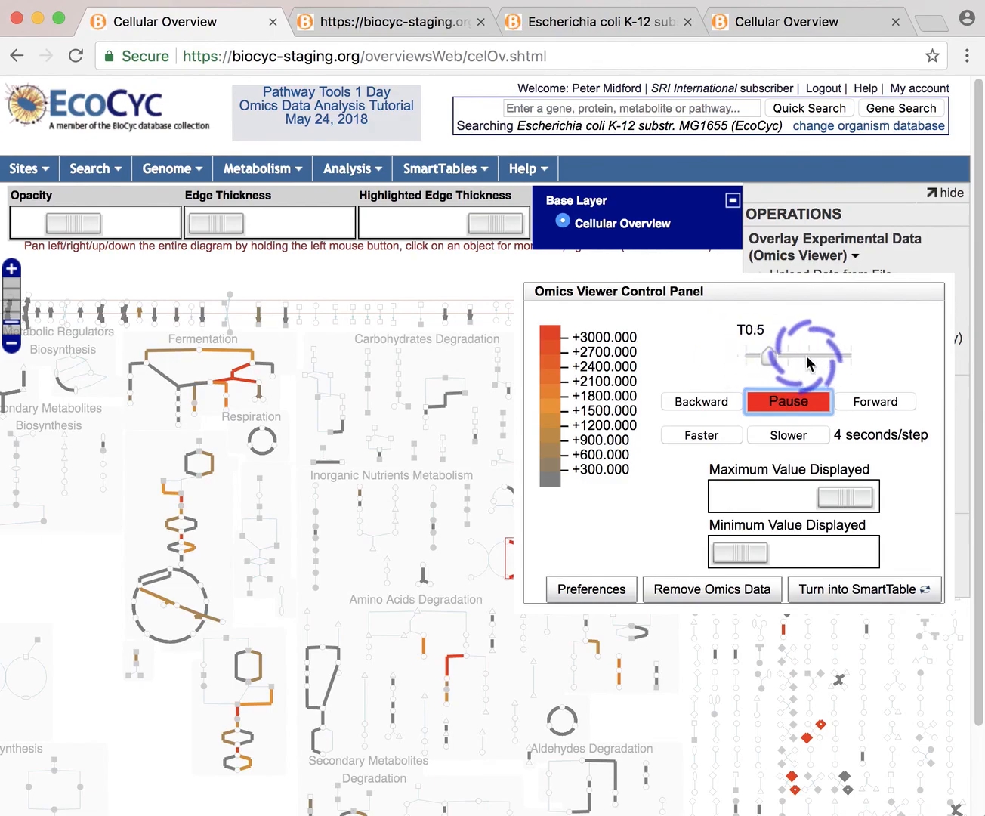
Step: Speed up the time-point animation to 1 second per step and pause it at time point T10
click(717, 438)
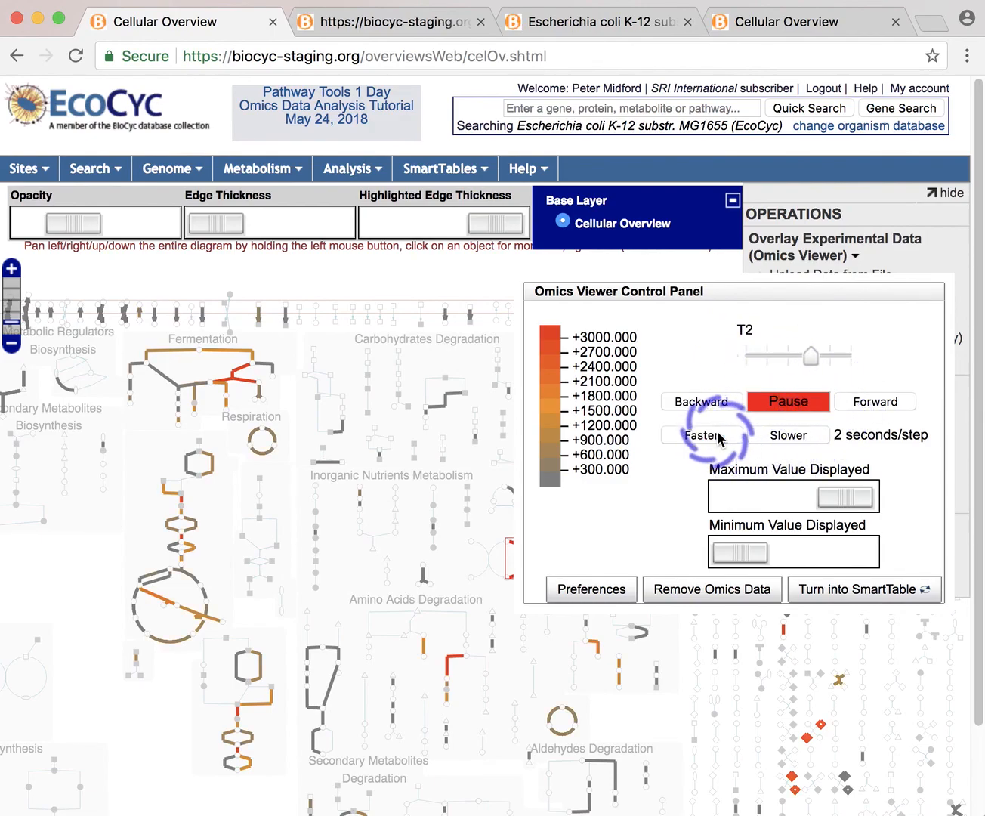
click(718, 437)
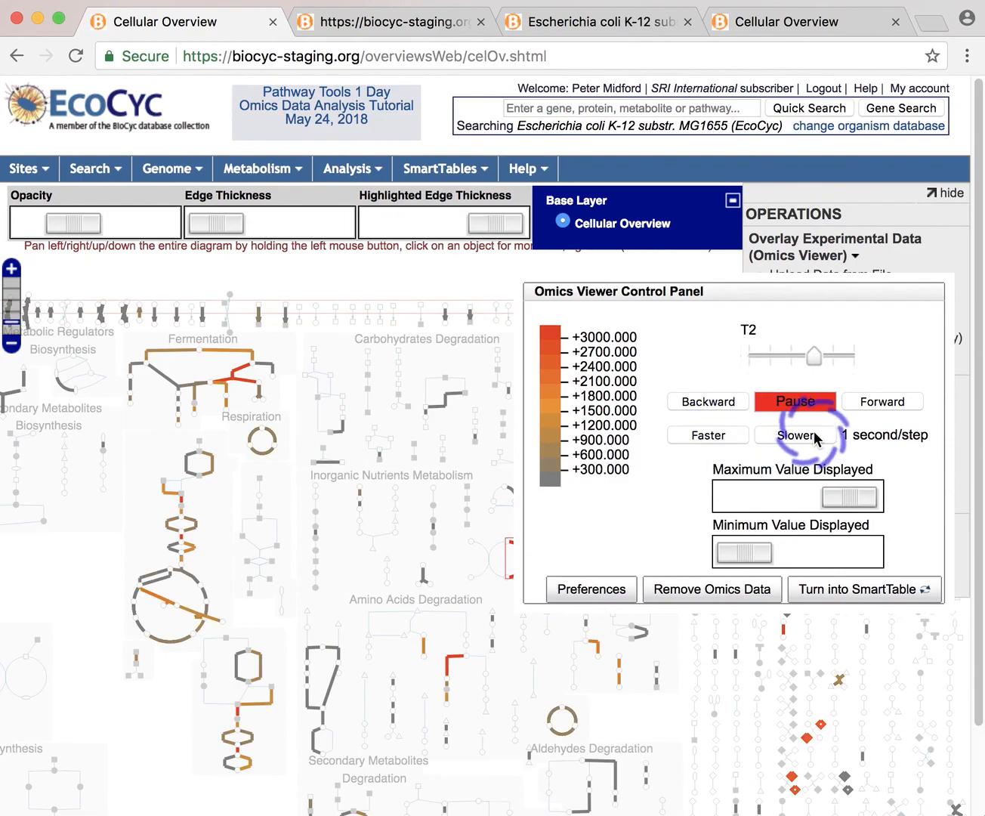
click(788, 406)
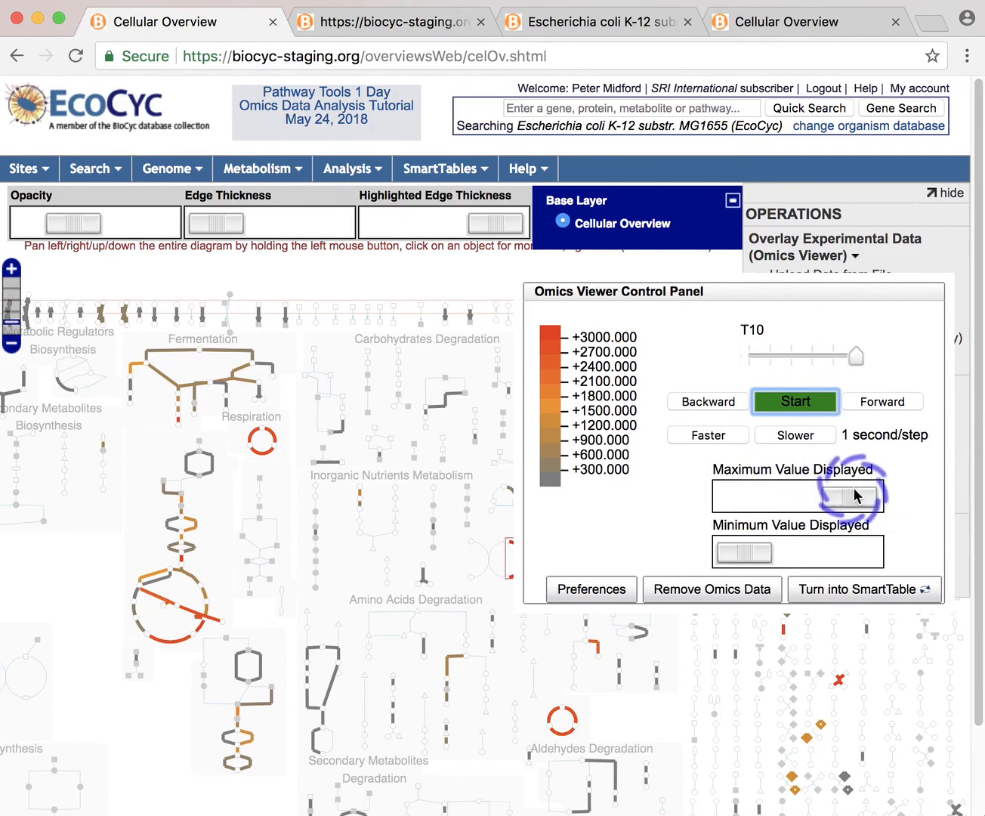
Step: Adjust the maximum and minimum displayed values to filter out the lowest-expression reactions from the Cellular Overview
mouse_move(856, 496)
mouse_down()
mouse_move(833, 497)
mouse_move(855, 493)
mouse_up()
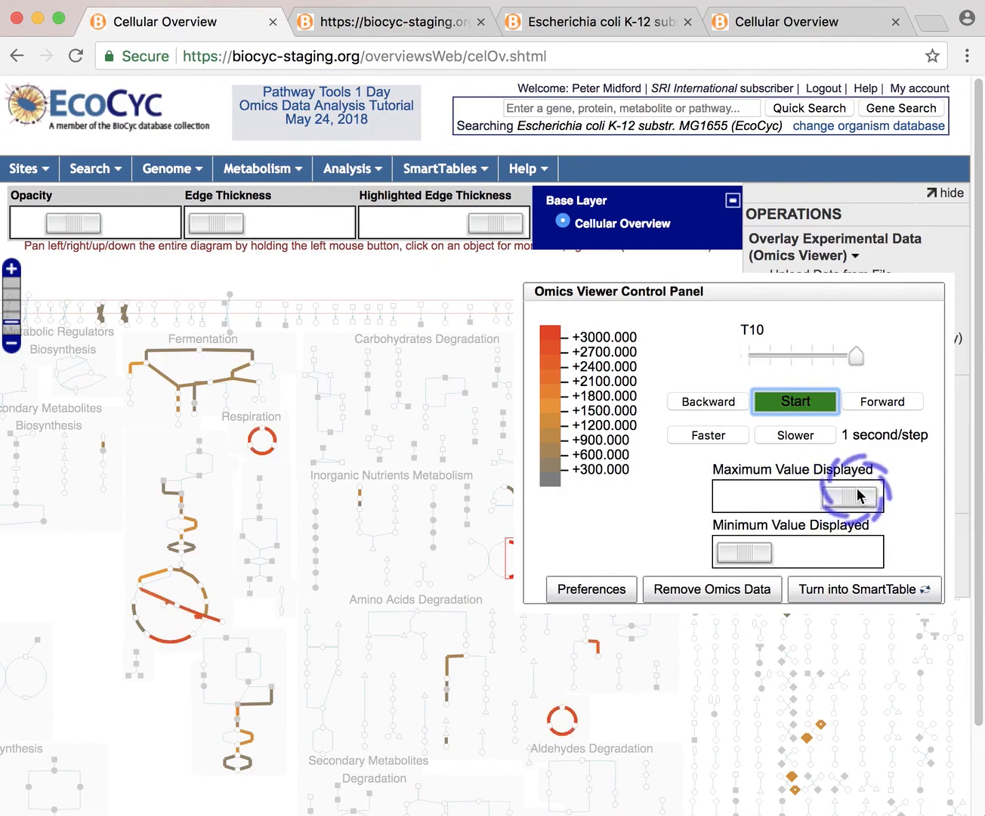
drag(742, 553, 700, 552)
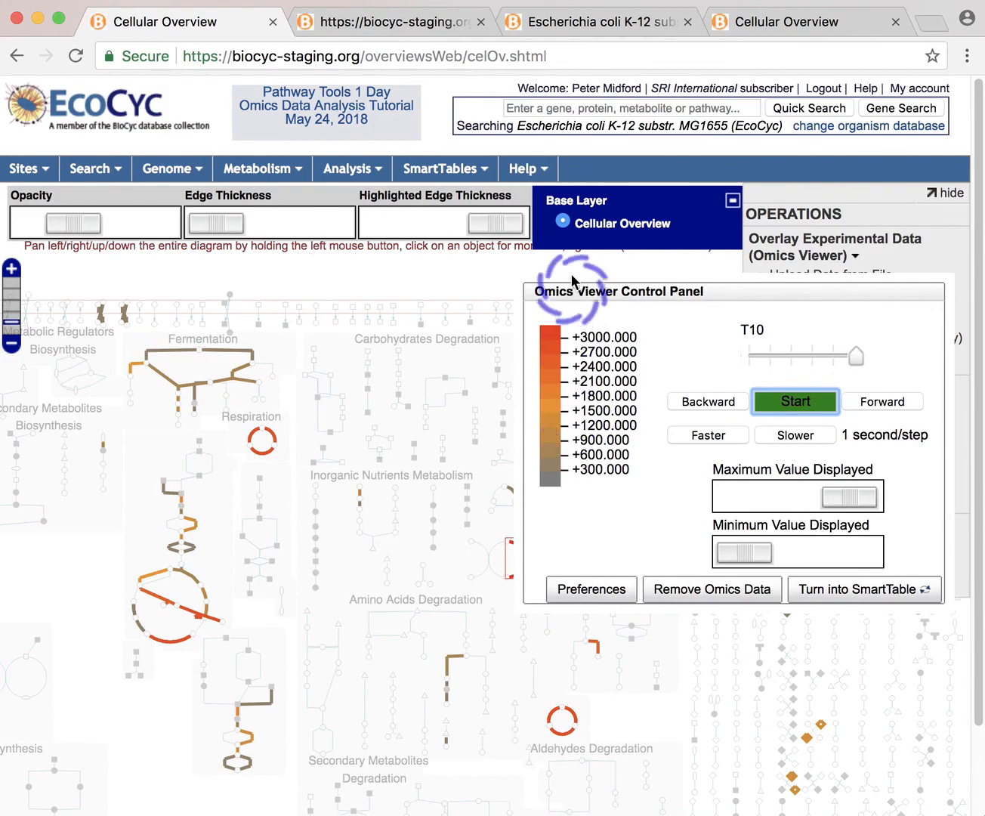
Step: Switch to the table of 20 top-scoring pathways and examine its pathway diagrams, DPPS scores, PPS time charts and the glycolysis, TCA and glyoxylate bypass superpathway
click(434, 24)
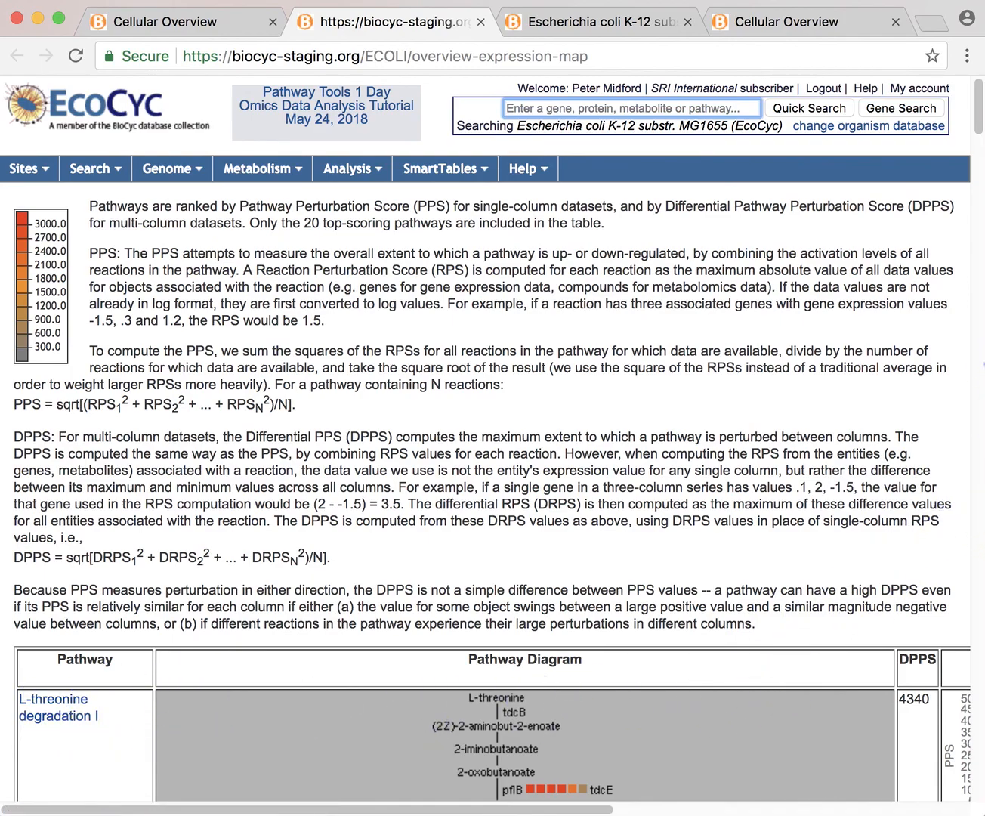
drag(977, 109, 976, 140)
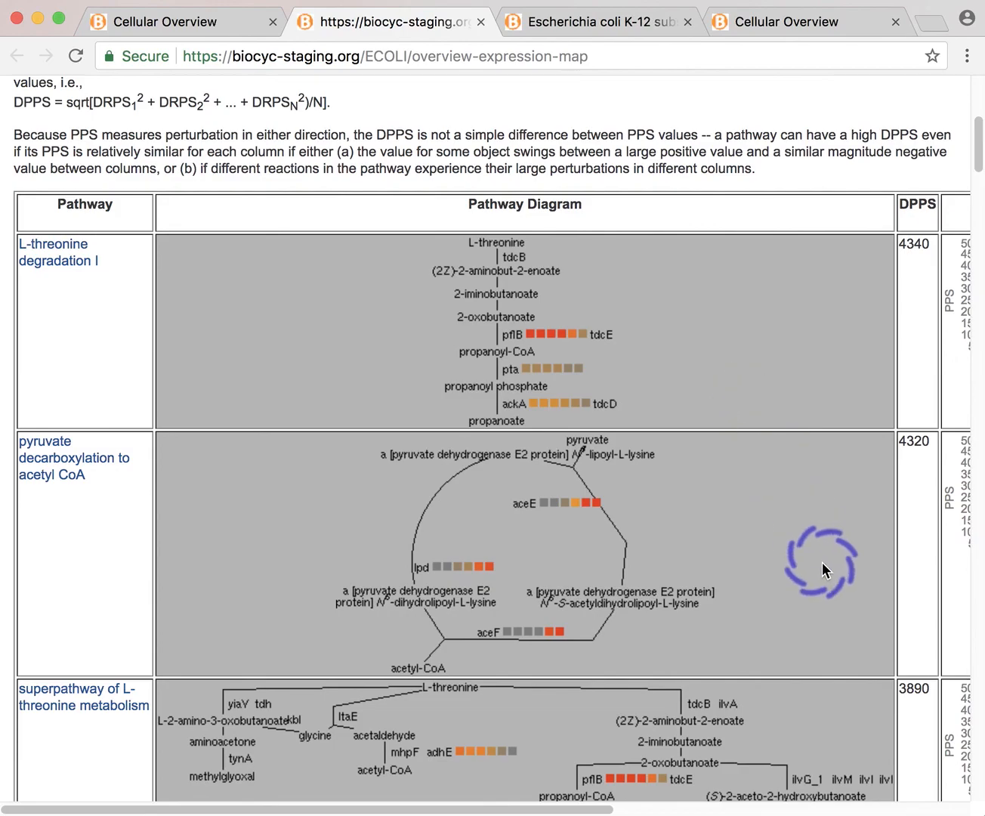
drag(586, 810, 791, 810)
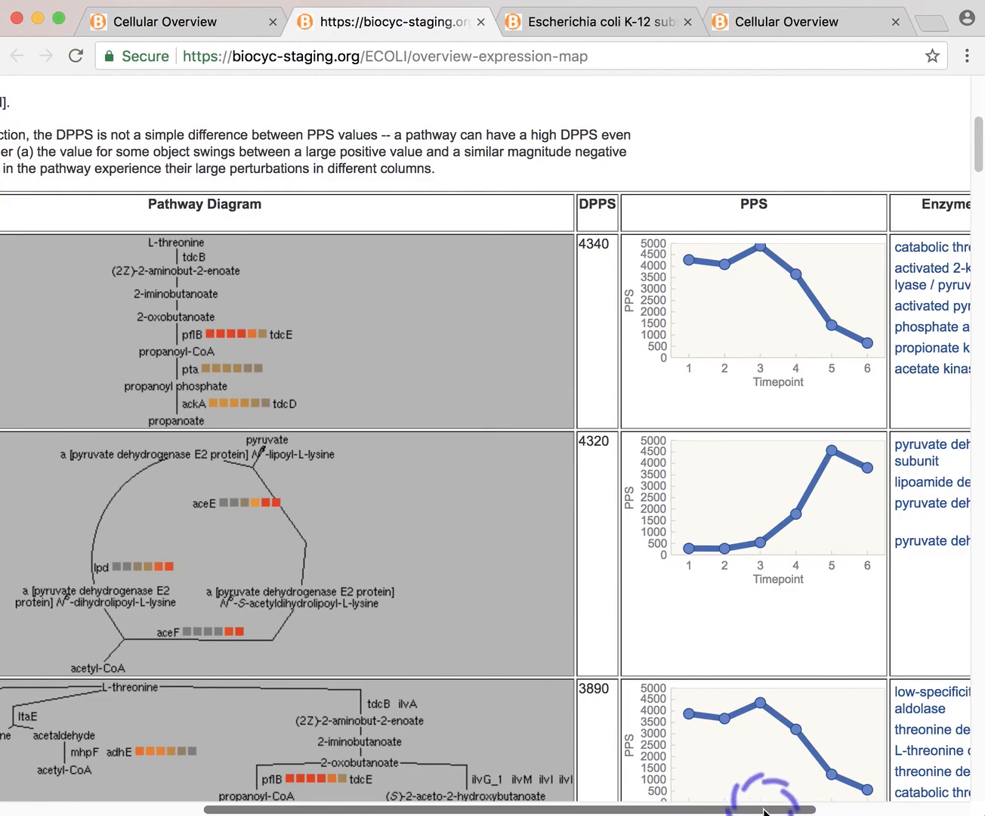
drag(764, 811, 796, 810)
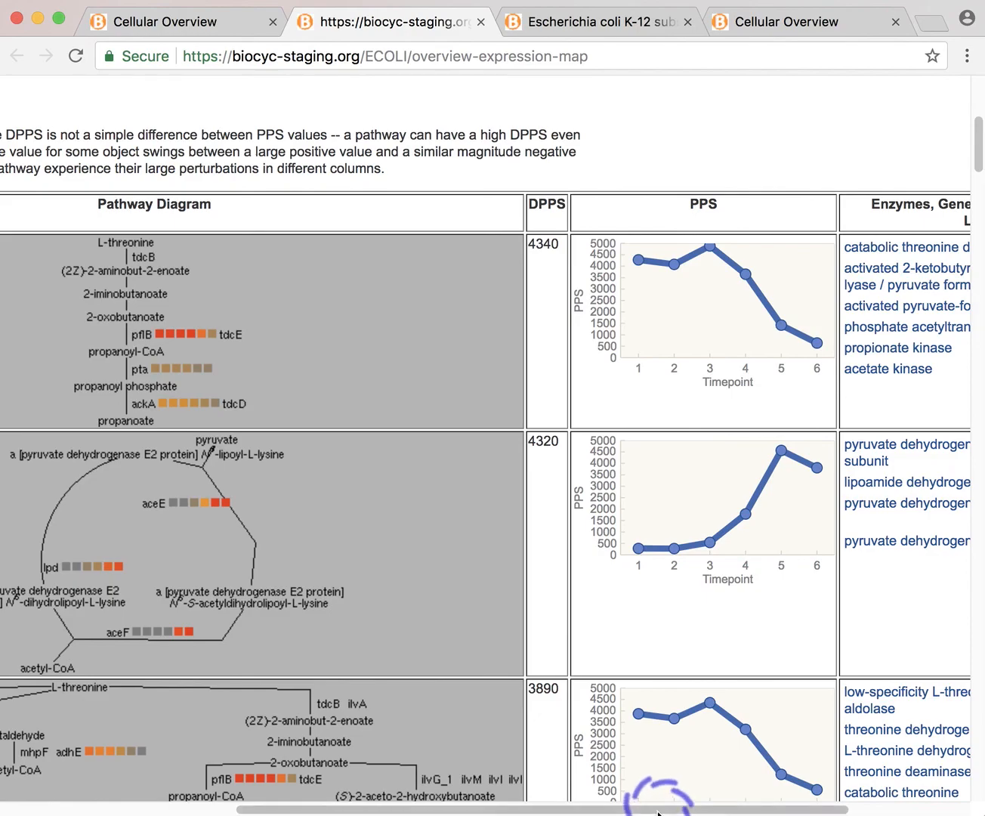
drag(658, 809, 429, 807)
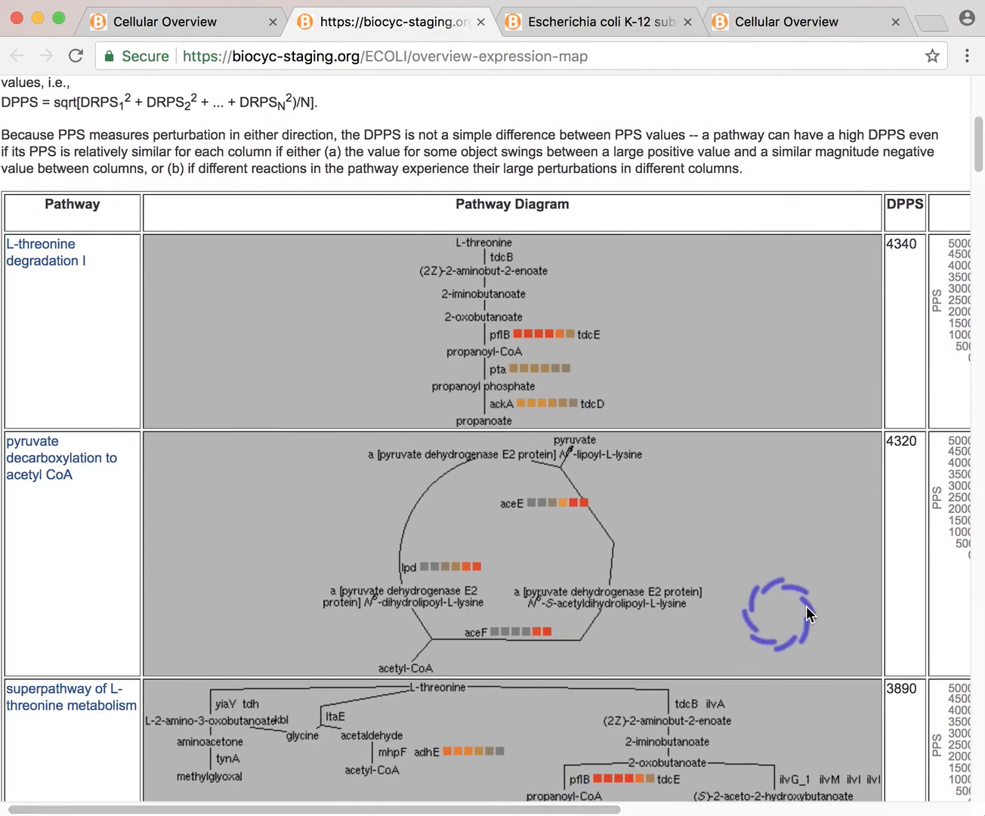
drag(975, 158, 975, 681)
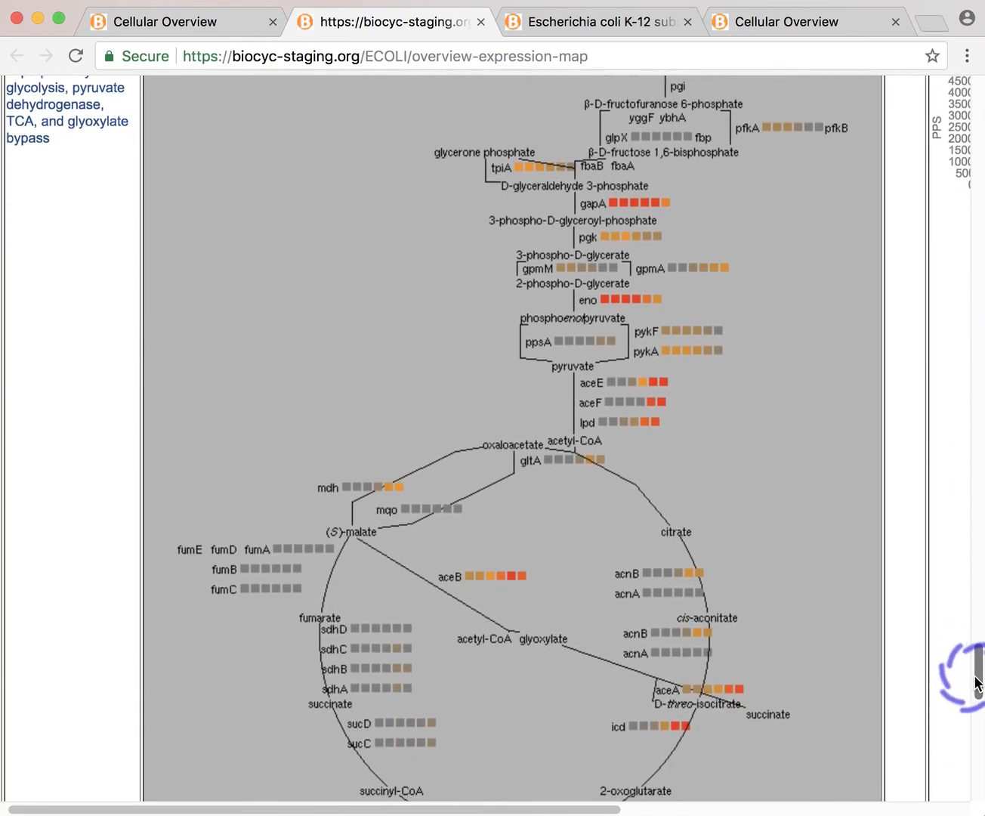